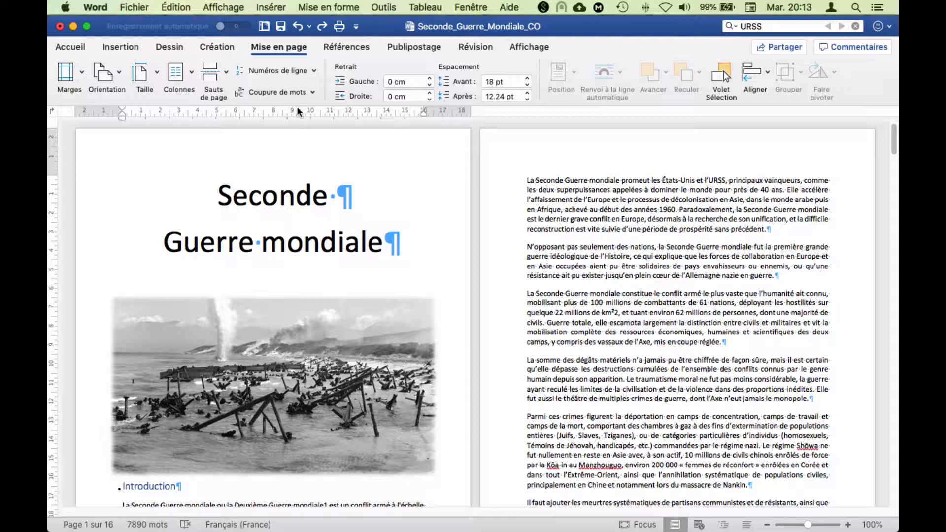
click(280, 6)
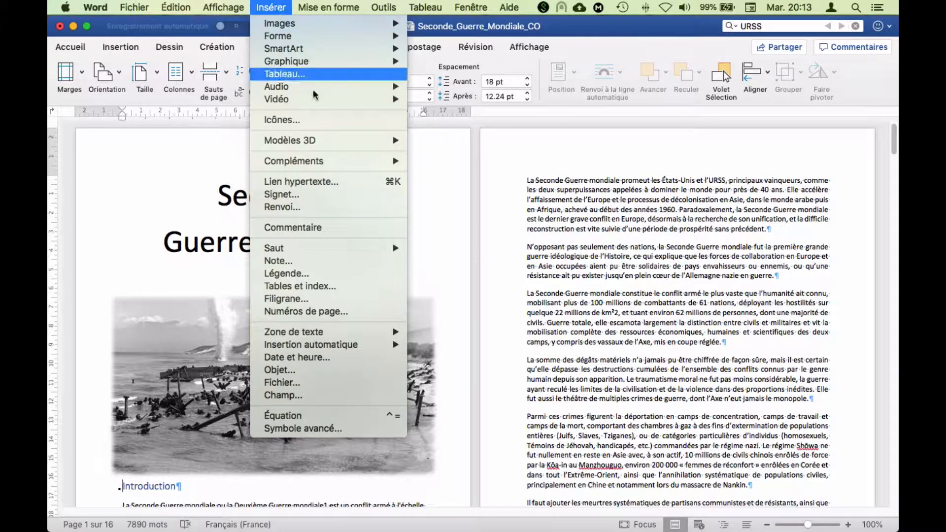
mouse_move(368, 254)
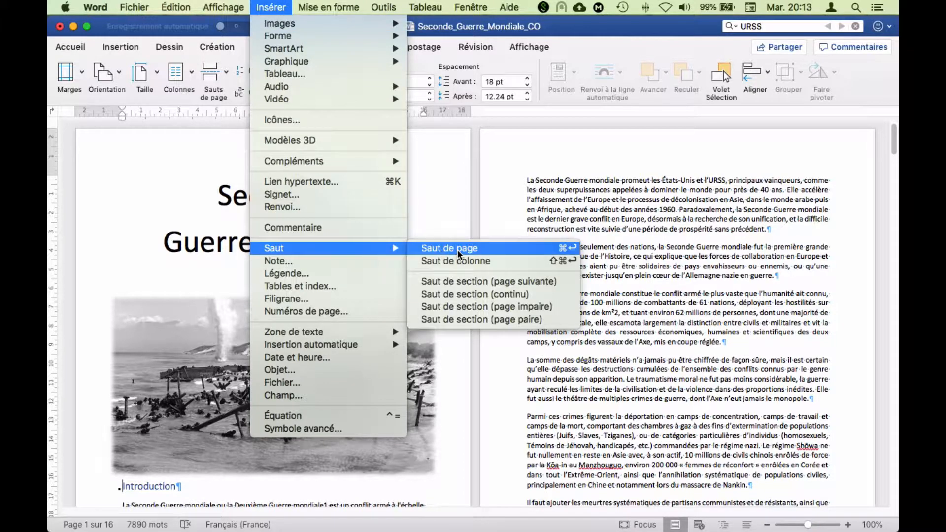
click(269, 49)
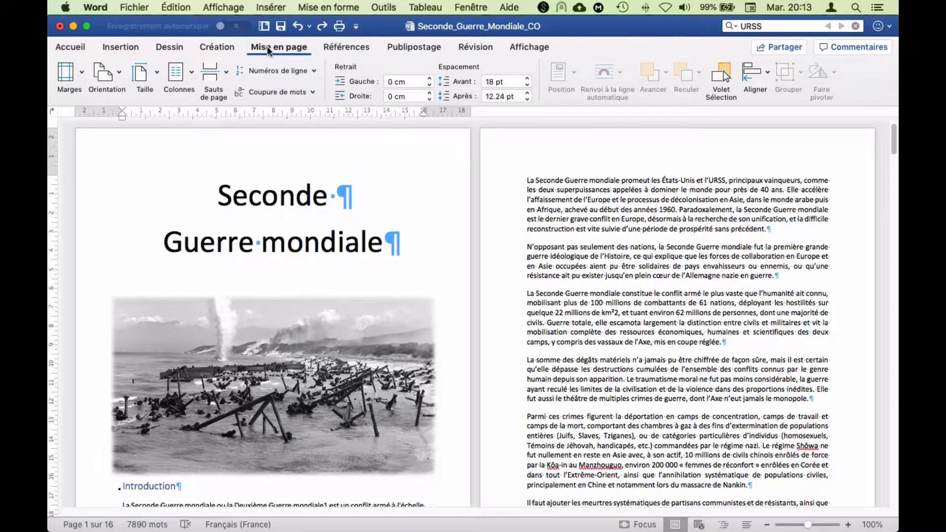
click(212, 74)
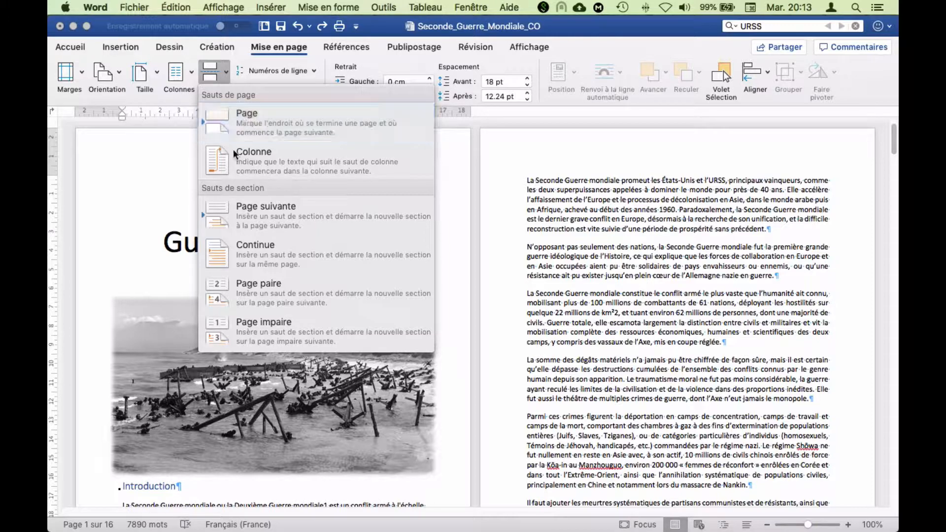
- Insert a page break directly before the "Introduction" heading, after the cover picture
click(122, 490)
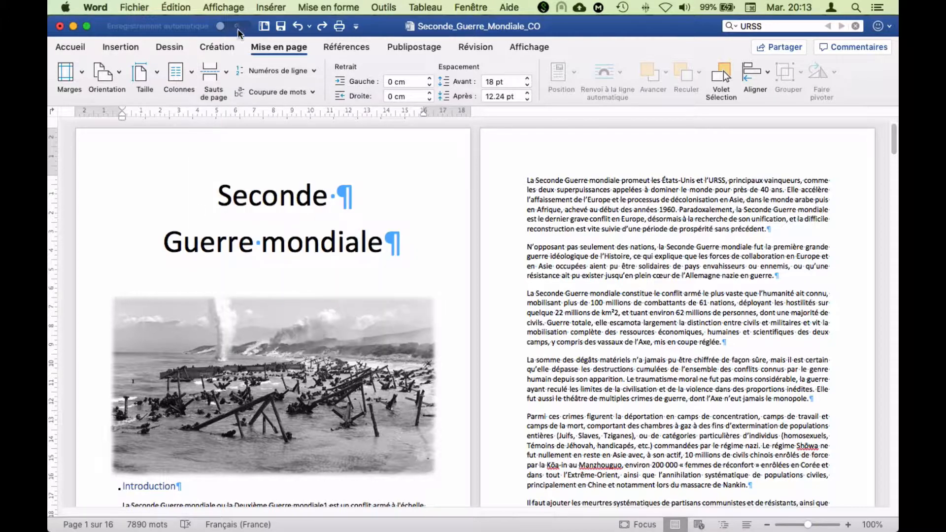
click(211, 74)
click(258, 112)
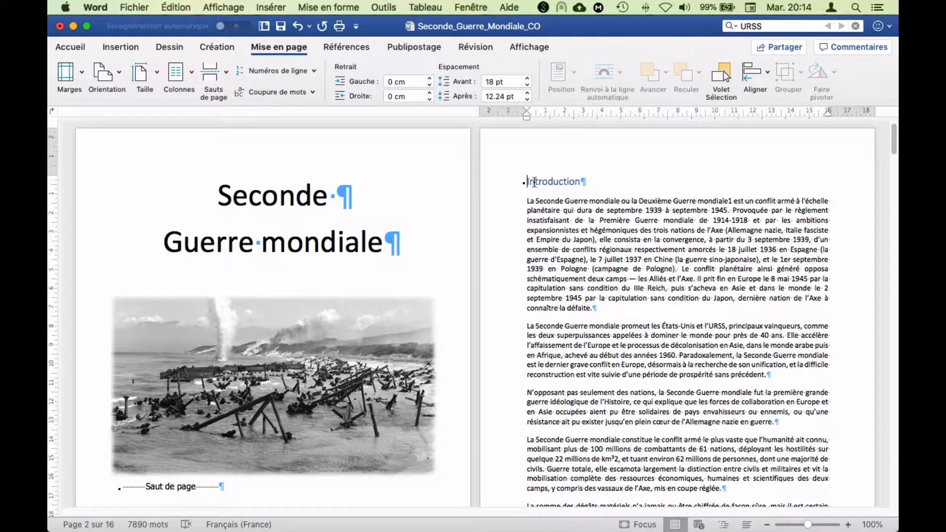
- Add the header text "Travail personnel" from the page that starts with the Introduction
double_click(543, 154)
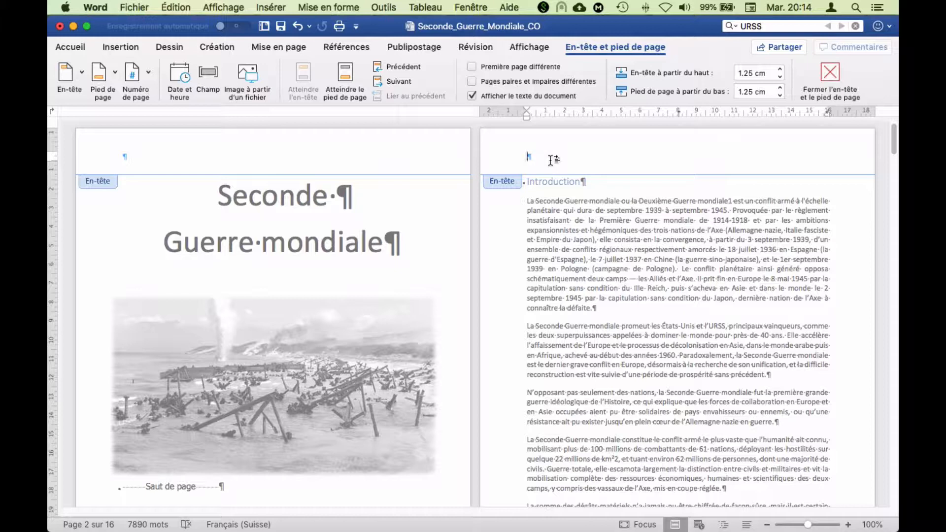
text(Travail)
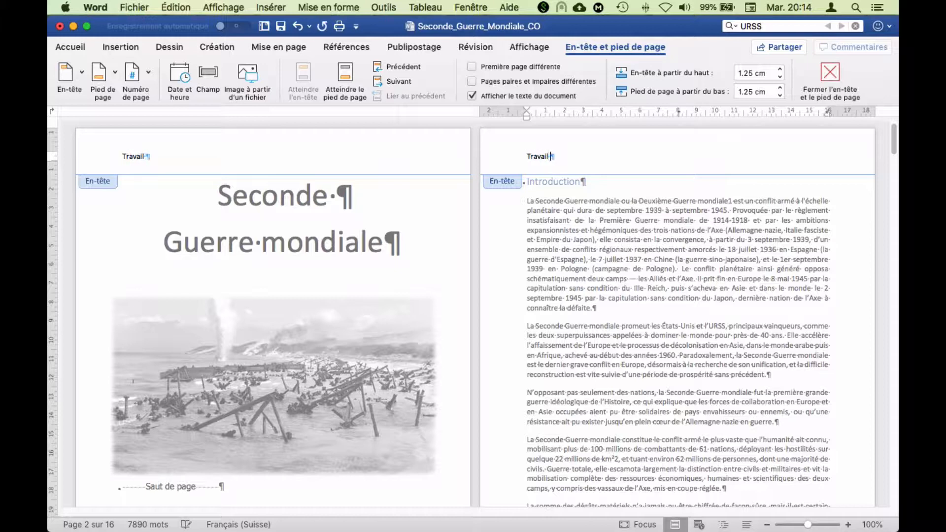
text( personnel)
- Enable a different first page so the cover carries no header text, and return to the document body
scroll(597, 214, down, 10)
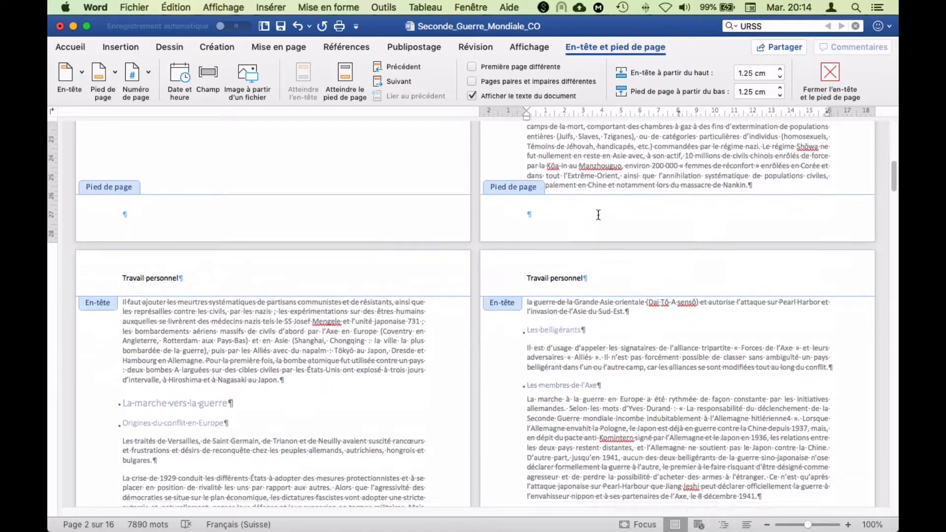
scroll(562, 359, up, 10)
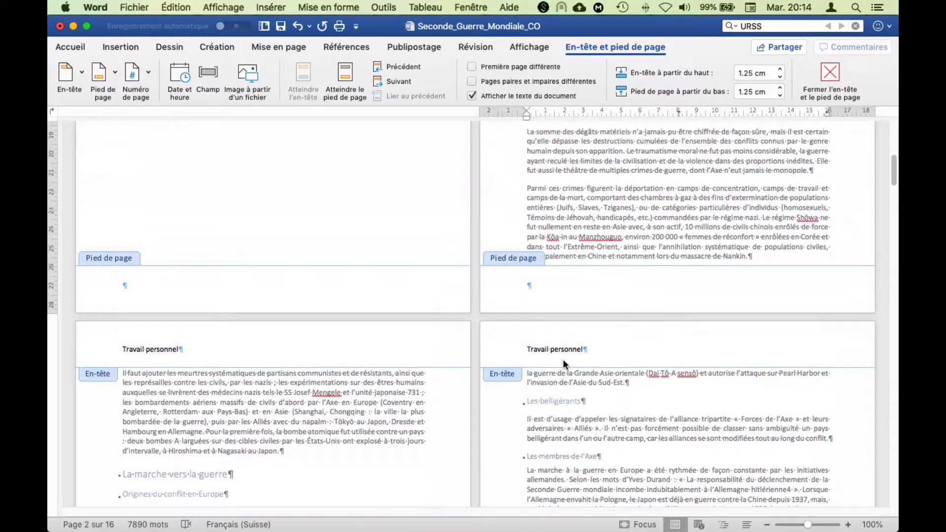
scroll(563, 359, up, 5)
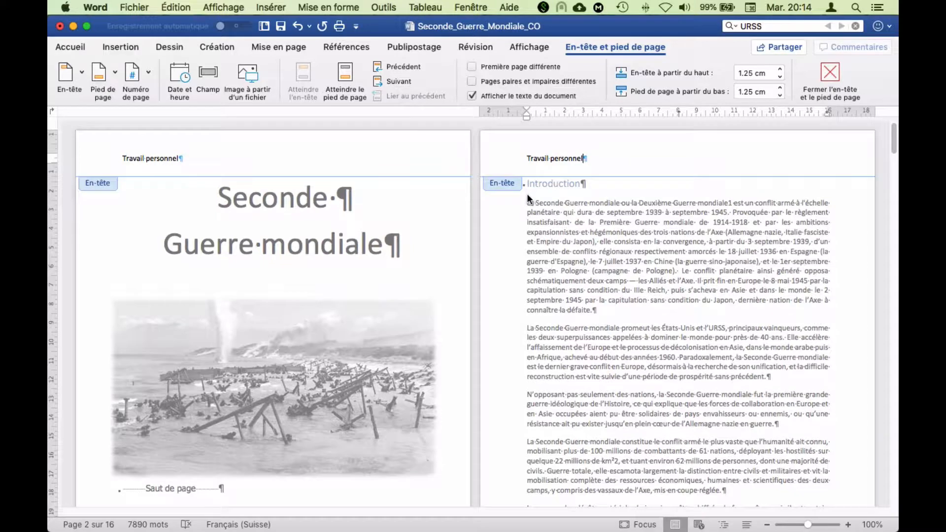
click(472, 66)
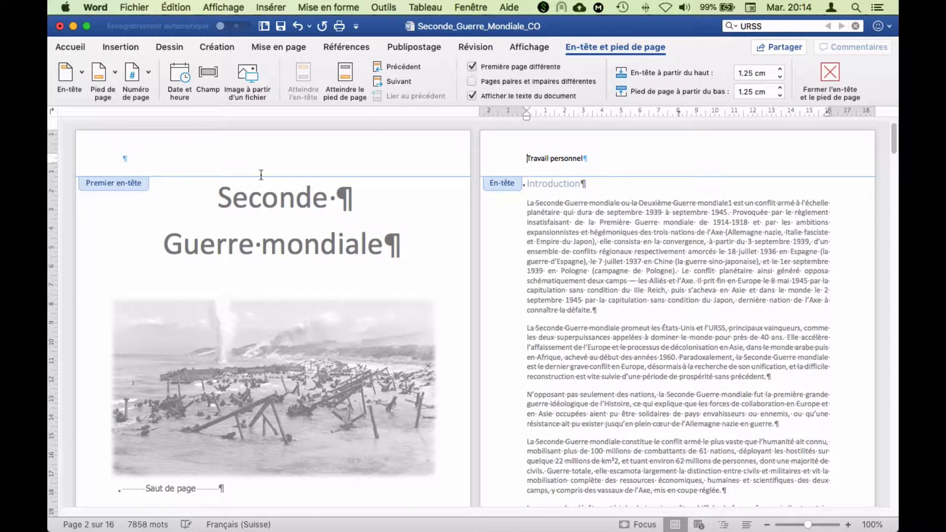
scroll(351, 177, down, 3)
scroll(353, 189, up, 3)
double_click(539, 198)
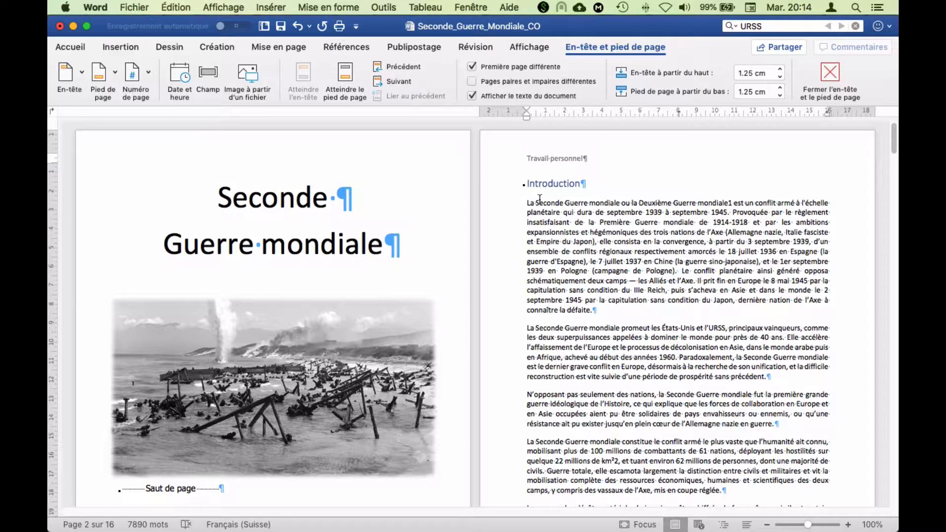
- Insert right-aligned page numbers in the footer, with the numbering starting at 0
scroll(597, 216, down, 5)
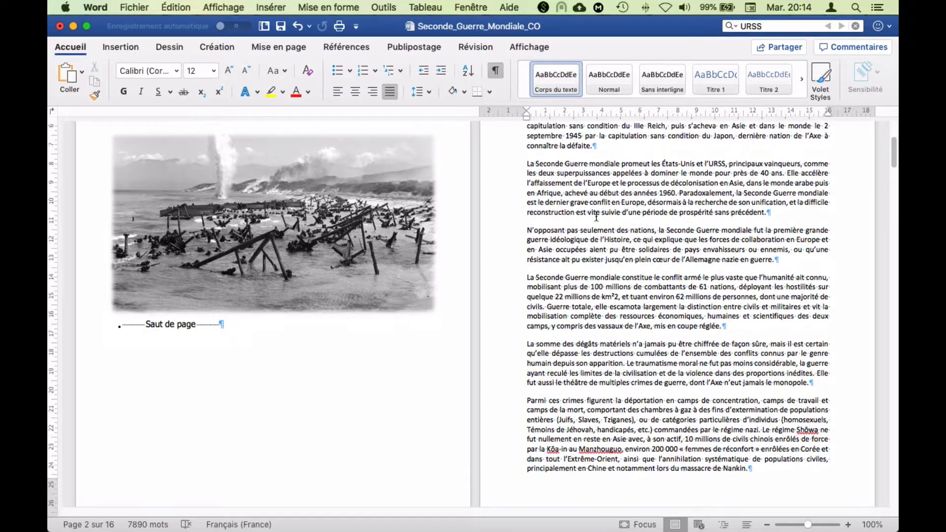
scroll(596, 216, up, 5)
scroll(591, 276, down, 6)
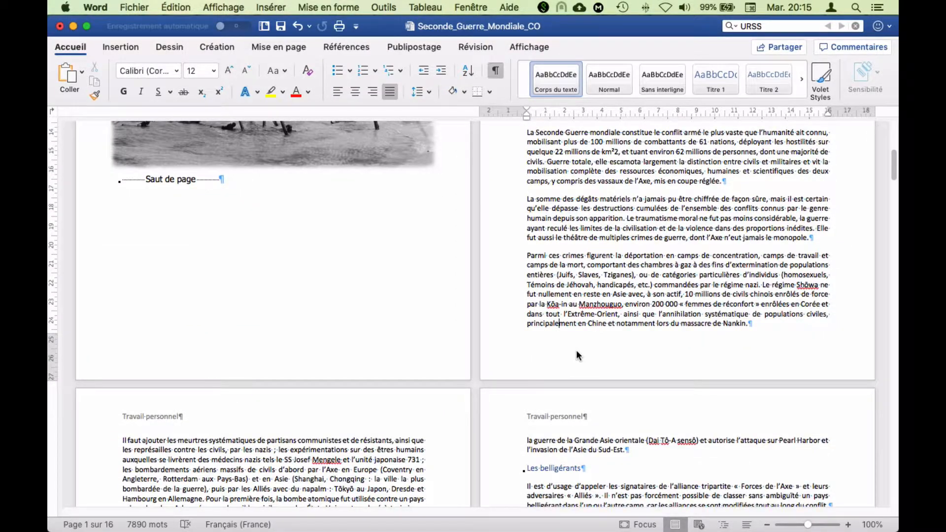
double_click(580, 355)
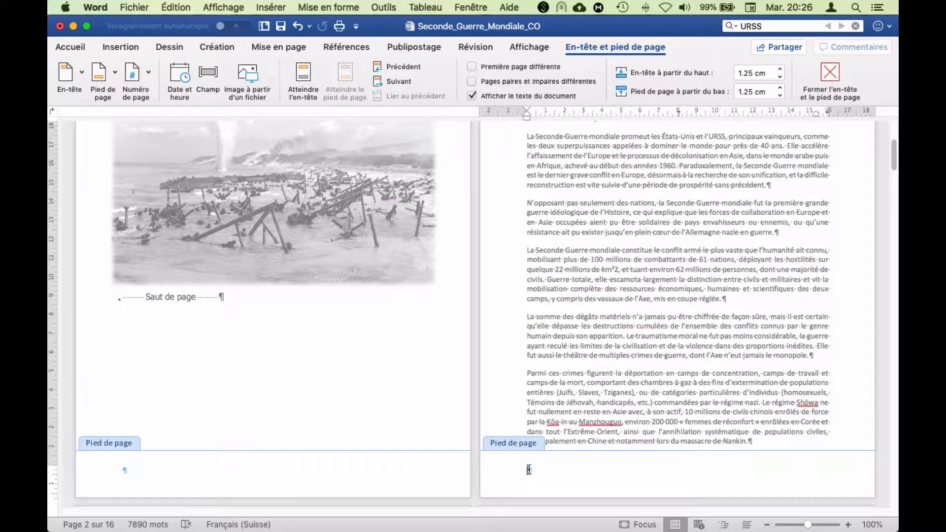
click(142, 74)
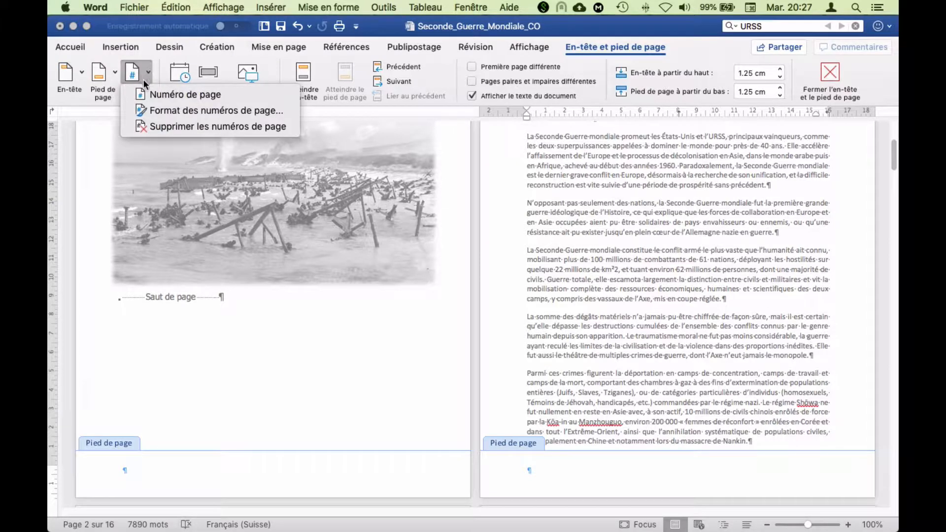
click(205, 99)
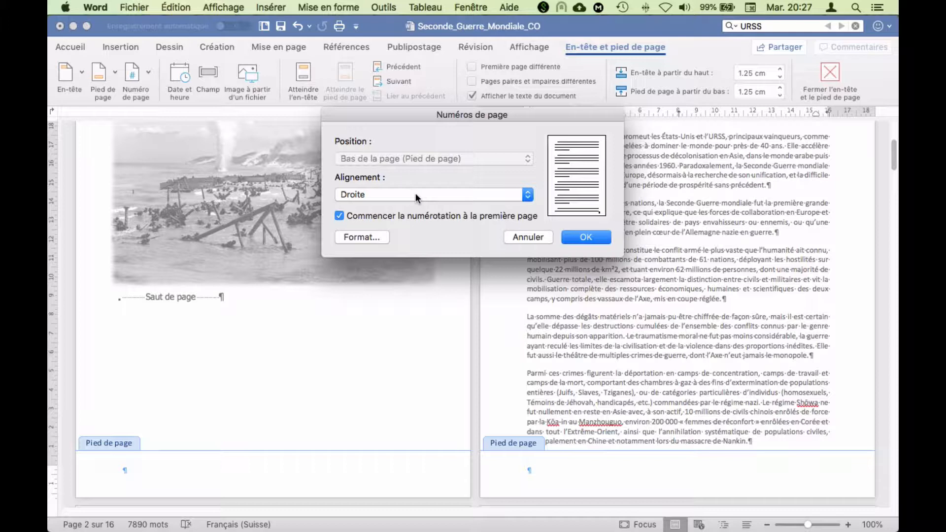
click(415, 195)
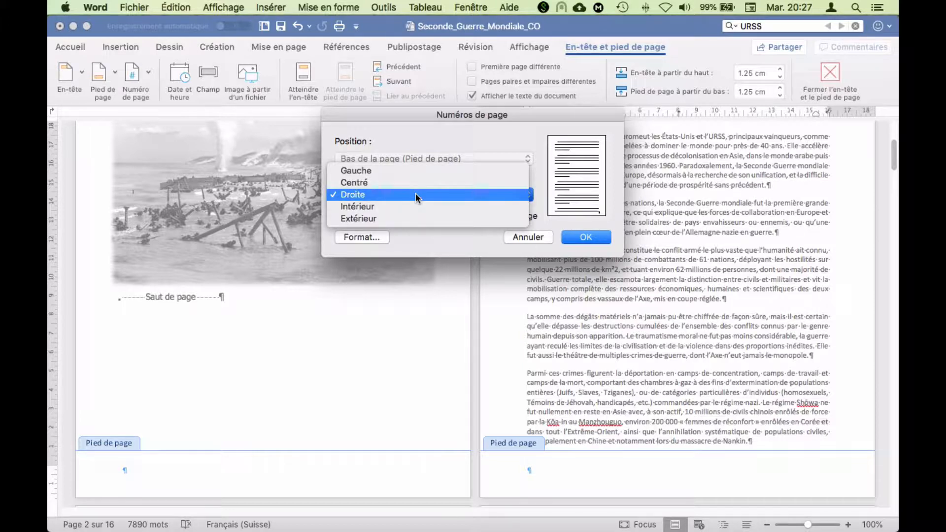
click(415, 194)
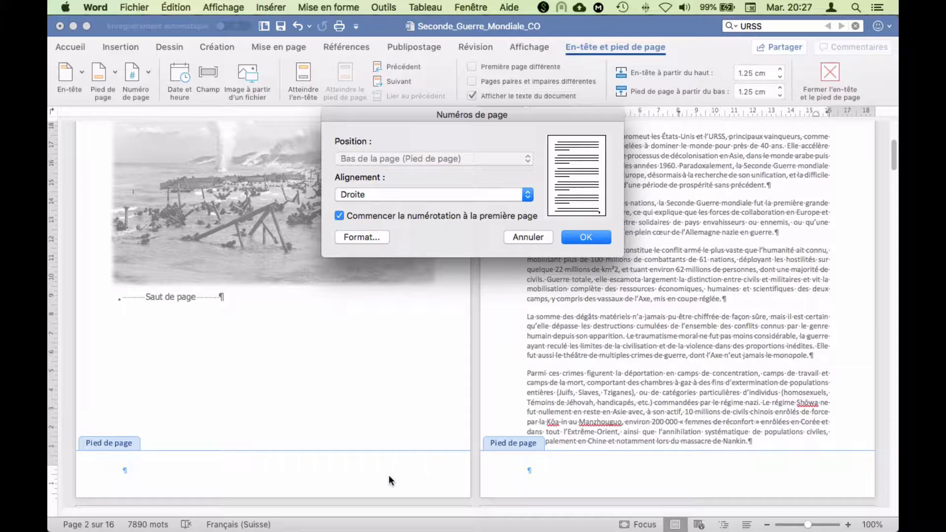
click(351, 237)
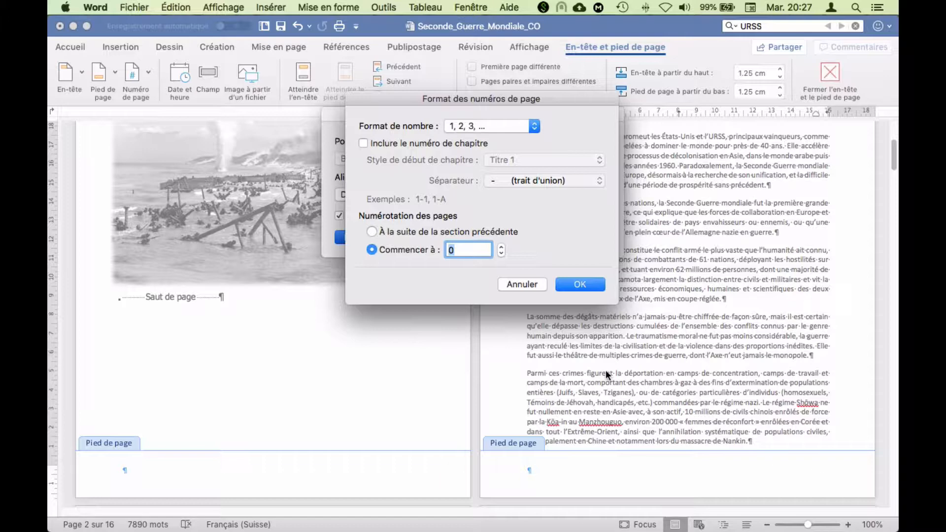
click(568, 283)
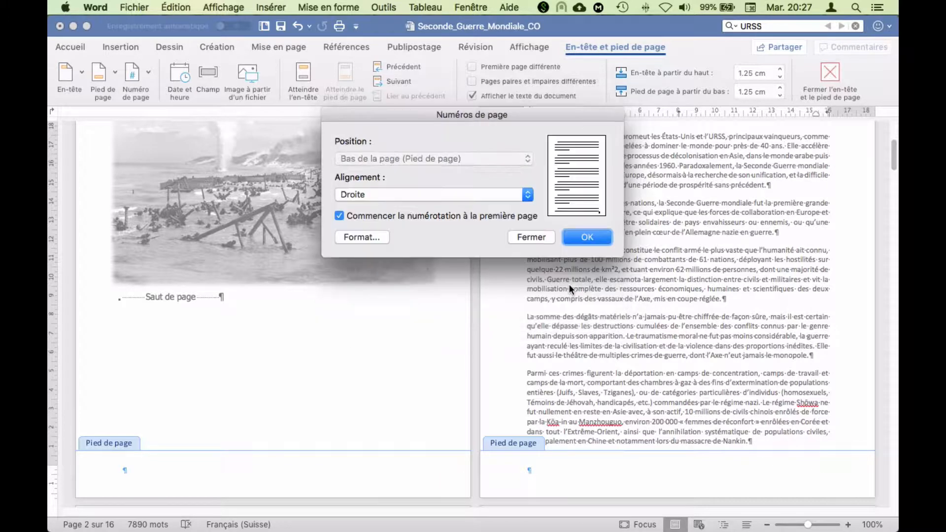
click(581, 237)
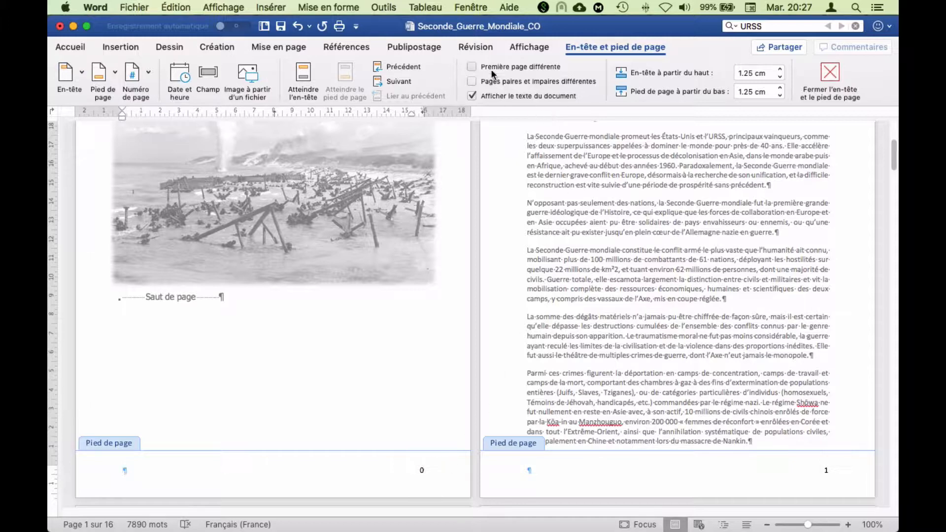
- Enable the different first page option from the footer so the cover shows no page number
click(472, 68)
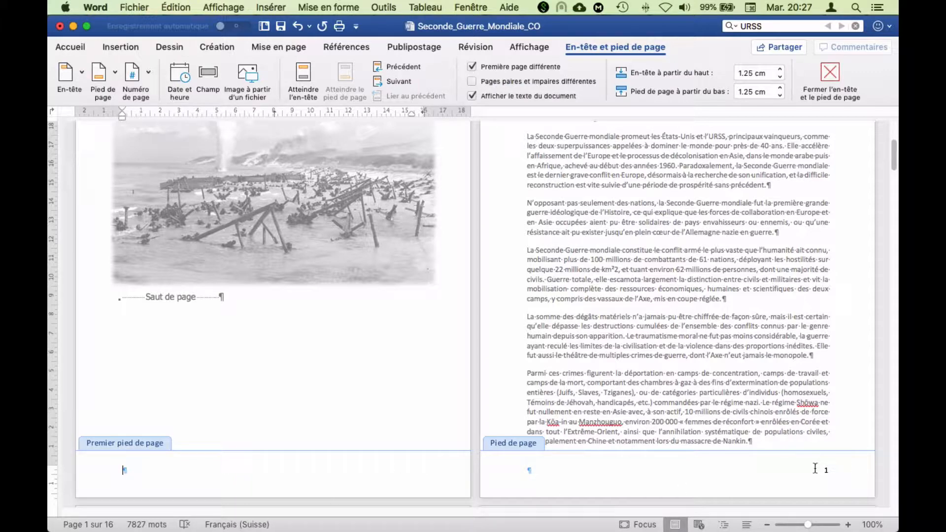
scroll(712, 470, down, 3)
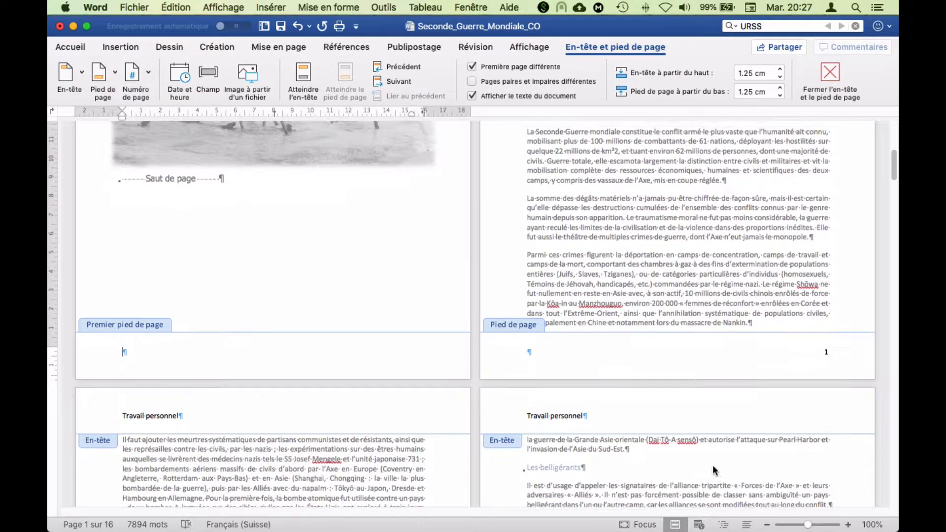
scroll(713, 465, up, 8)
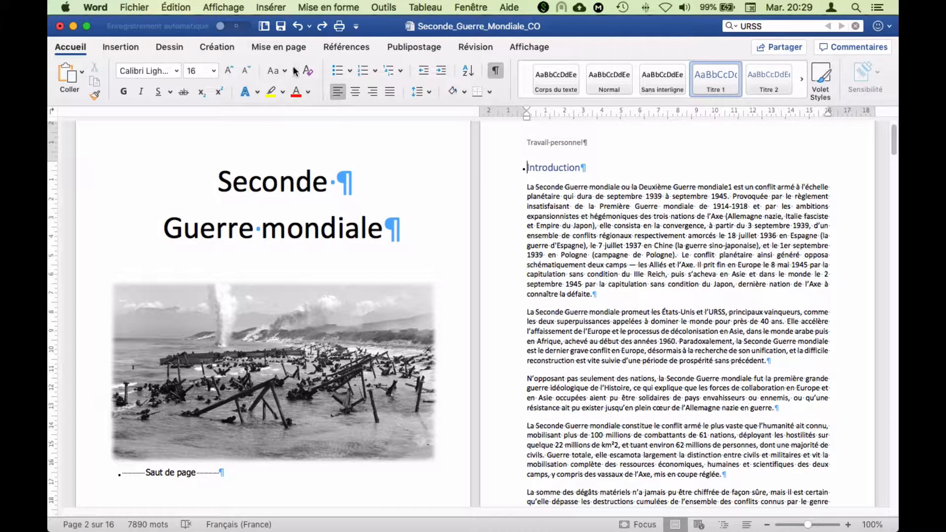
- Add an empty paragraph above the "Introduction" heading and insert the automatic table of contents in the "Classique" style there
click(340, 47)
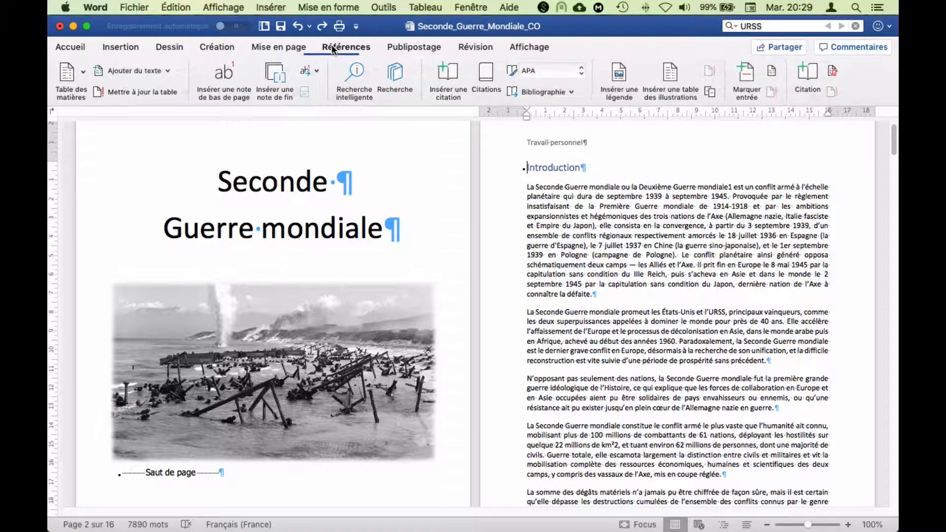
click(528, 169)
key(Return)
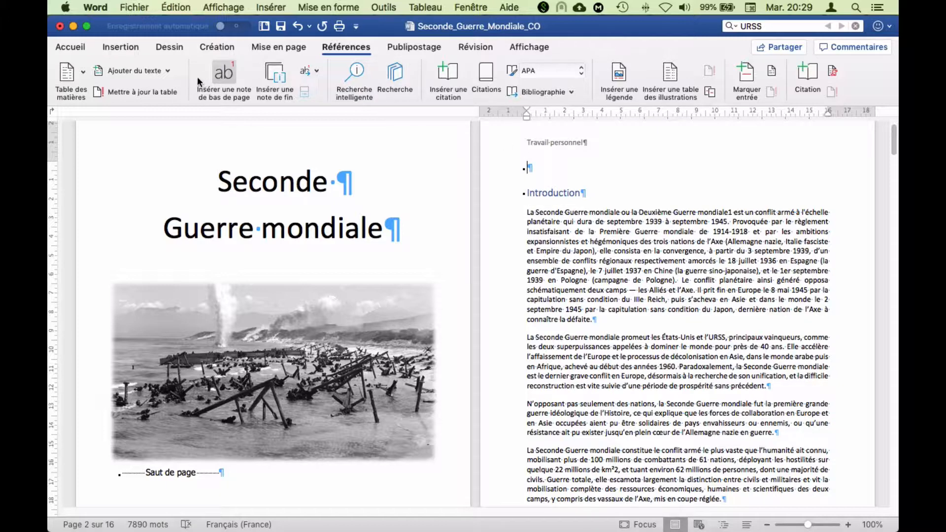
click(80, 75)
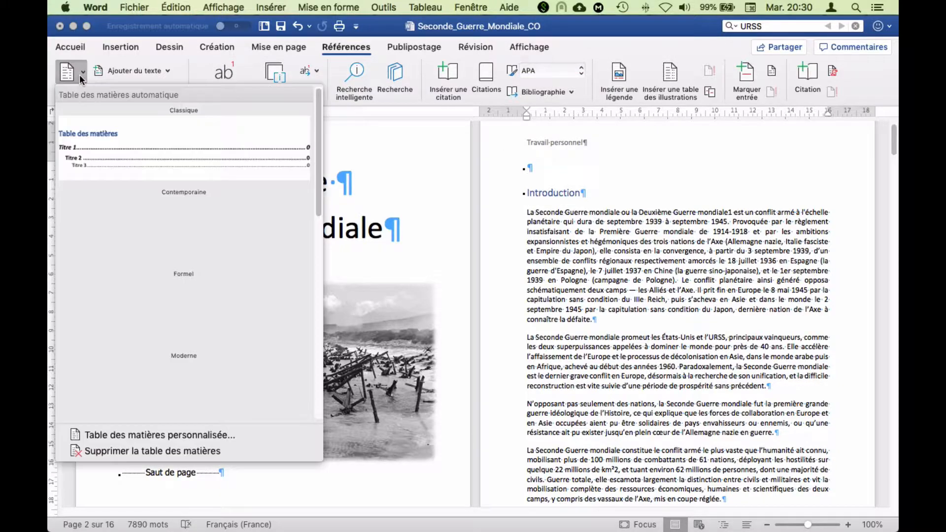
click(106, 150)
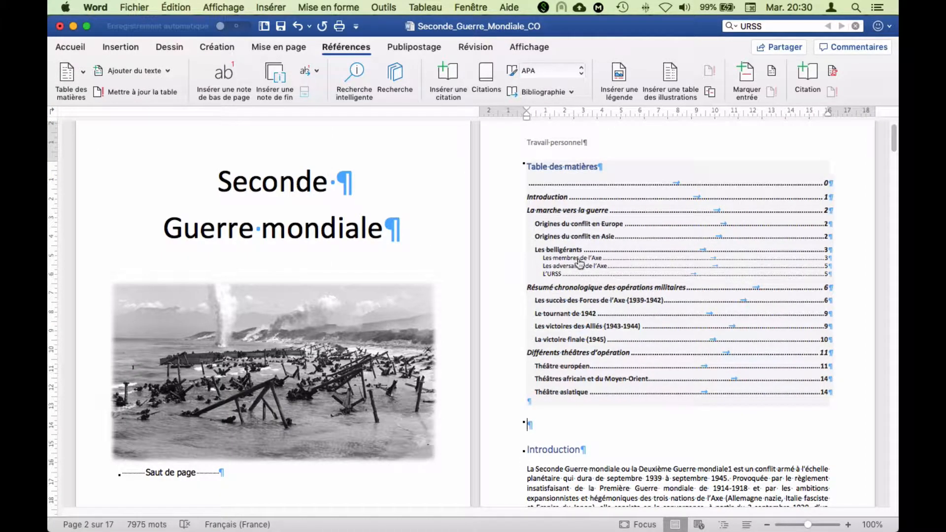
- Insert a next-page section break just before the "Introduction" heading, below the table of contents
scroll(611, 355, down, 4)
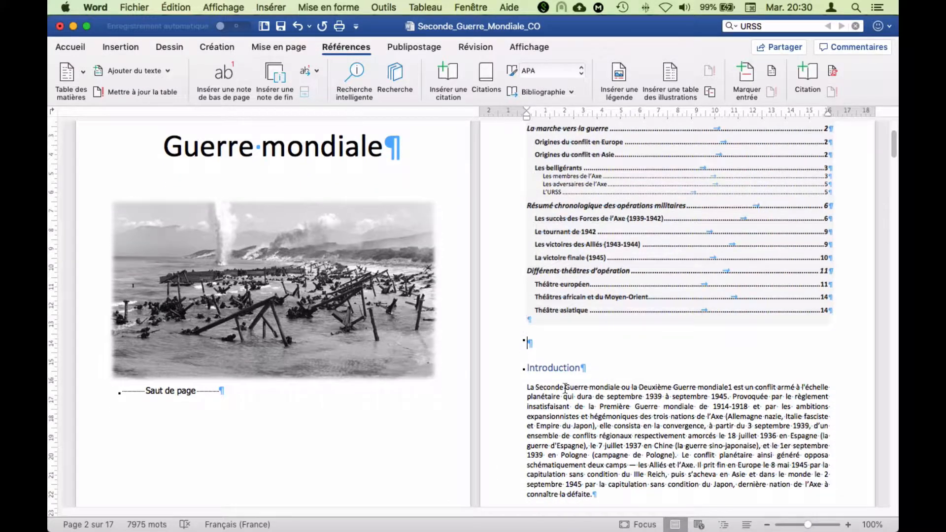
scroll(840, 398, down, 8)
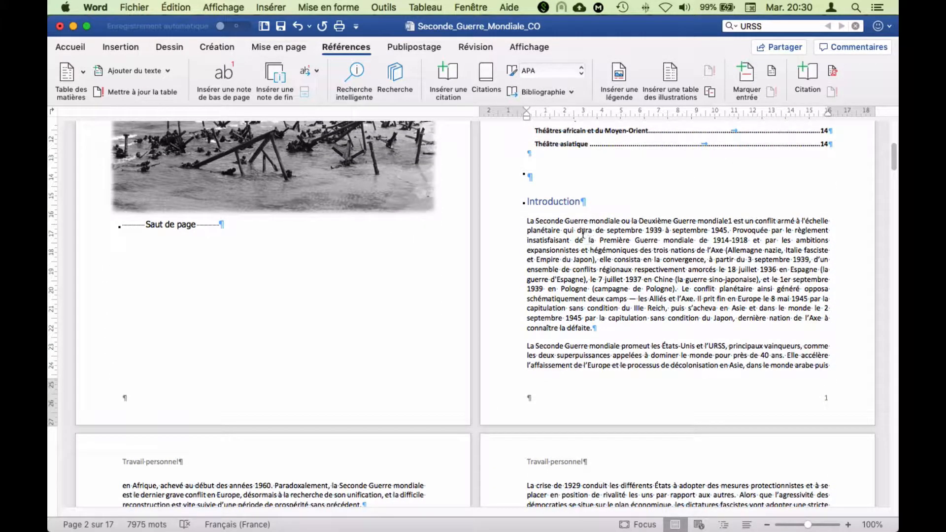
scroll(583, 234, up, 4)
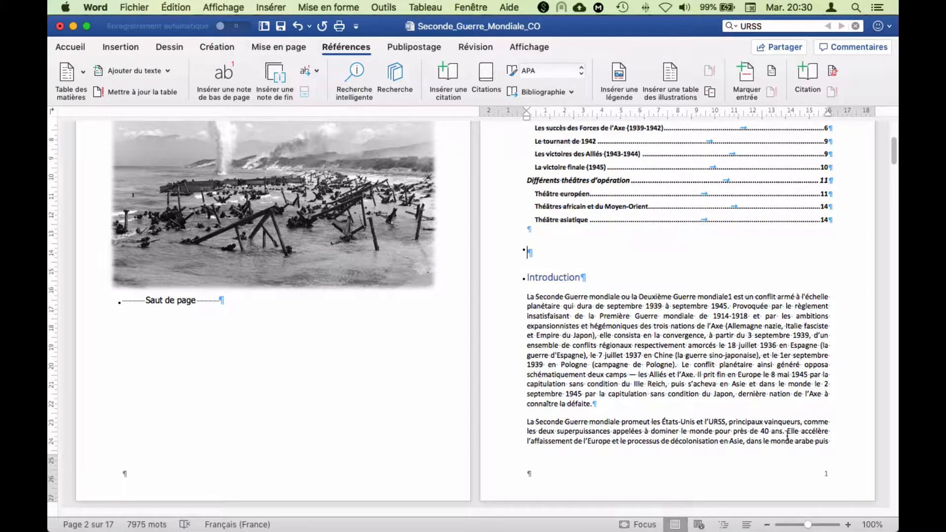
scroll(526, 326, up, 5)
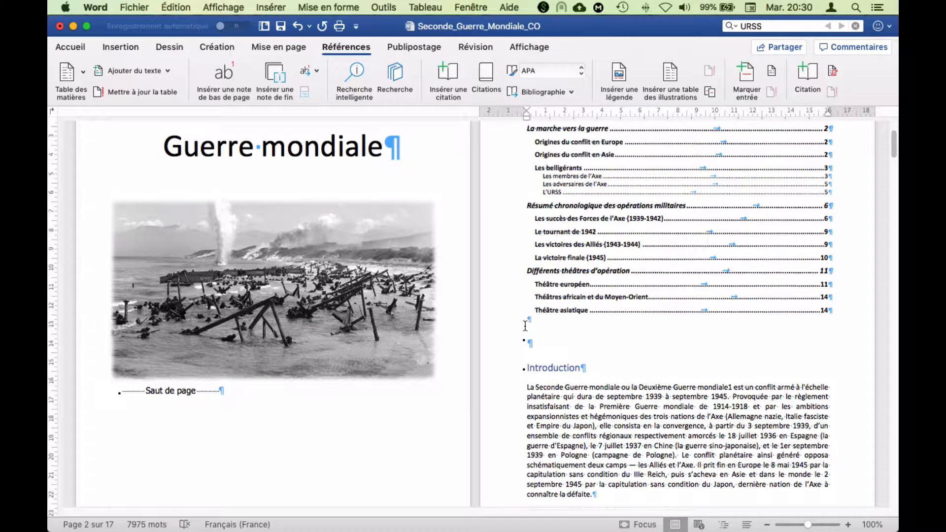
click(561, 340)
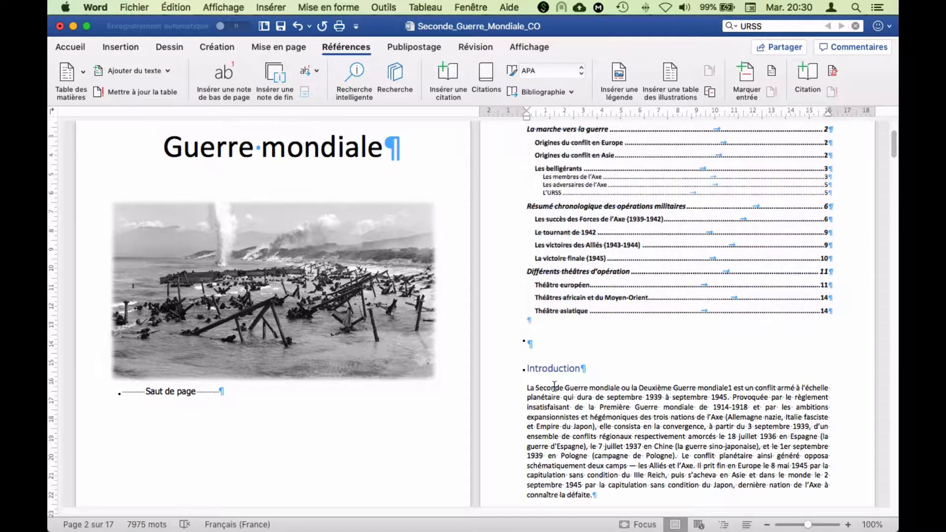
scroll(602, 436, down, 10)
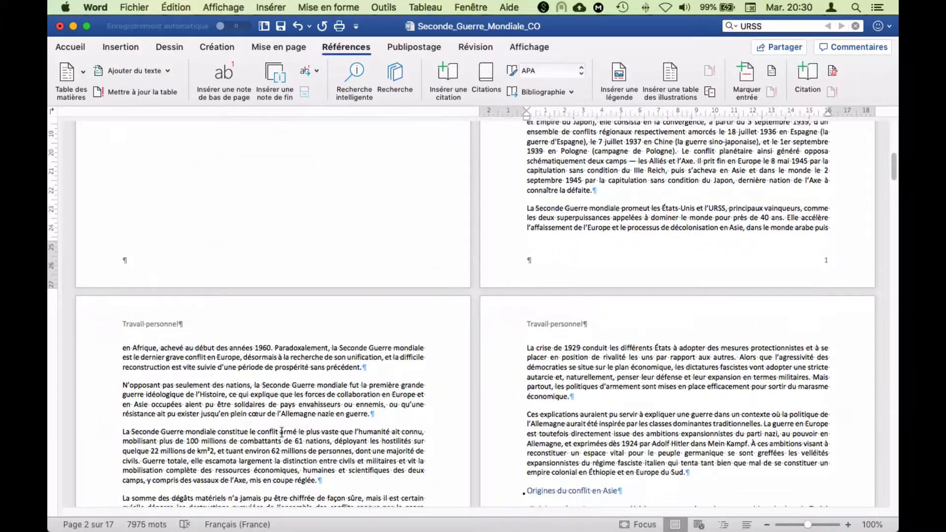
scroll(594, 438, up, 15)
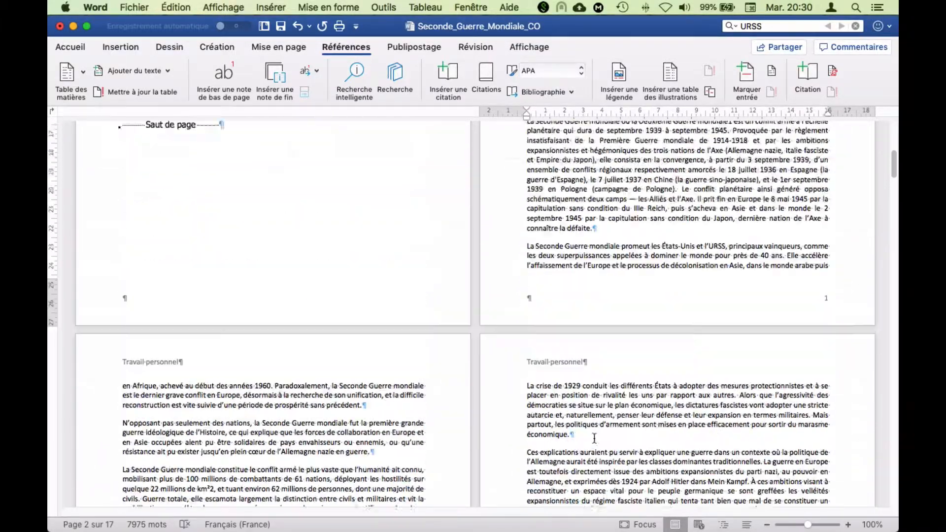
scroll(594, 438, down, 1)
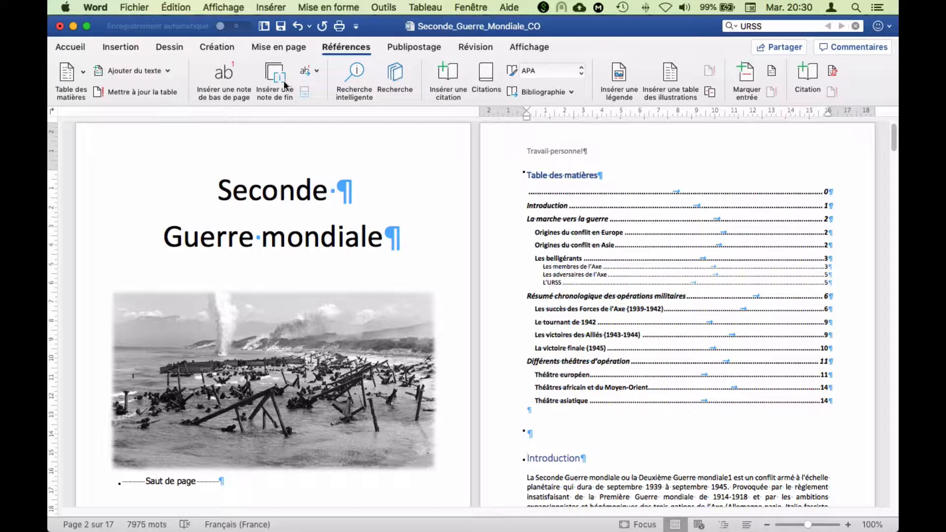
click(276, 47)
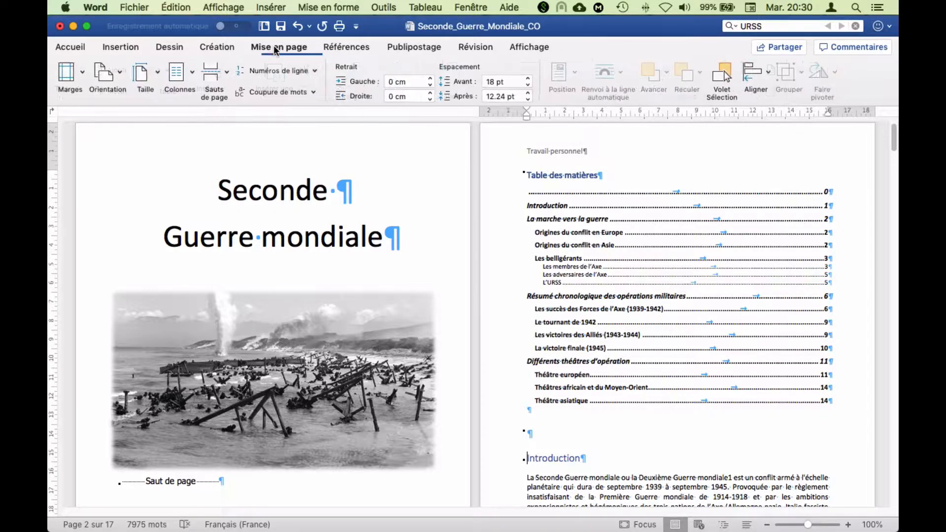
click(221, 71)
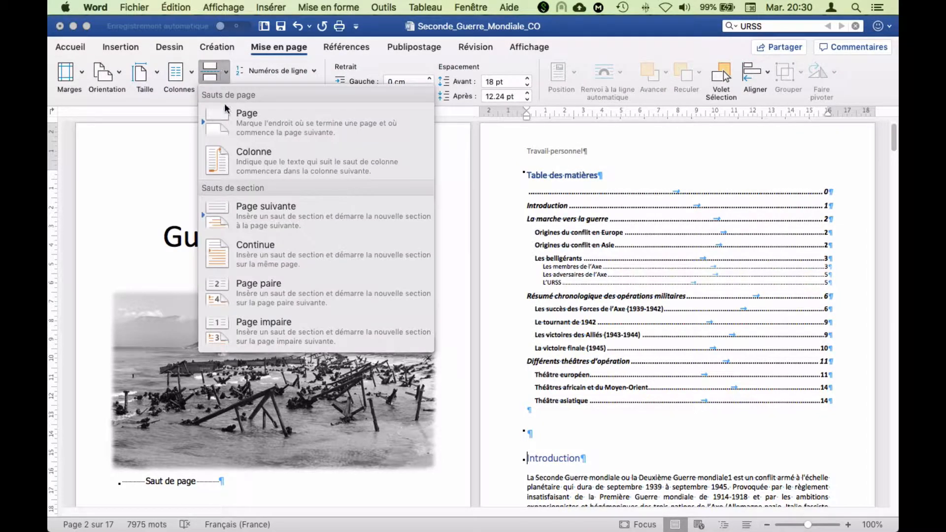
click(270, 217)
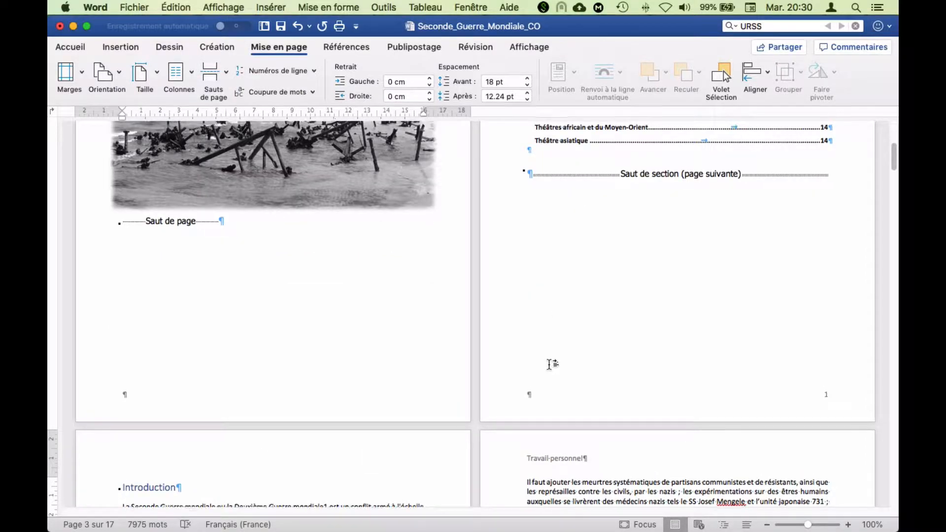
- Open the header of Section 2 on the "Introduction" page and turn off its different first page option
scroll(542, 370, up, 3)
scroll(547, 365, down, 2)
scroll(495, 366, down, 2)
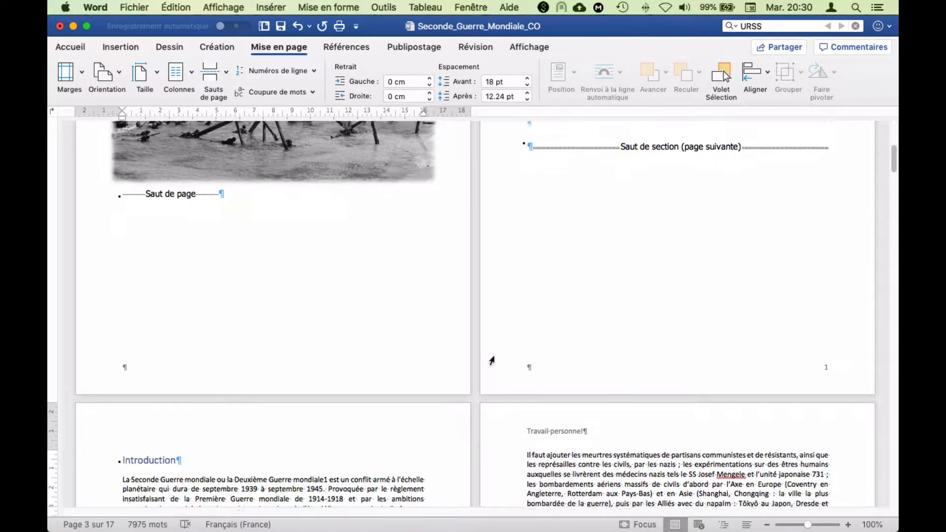
scroll(500, 372, up, 1)
double_click(503, 376)
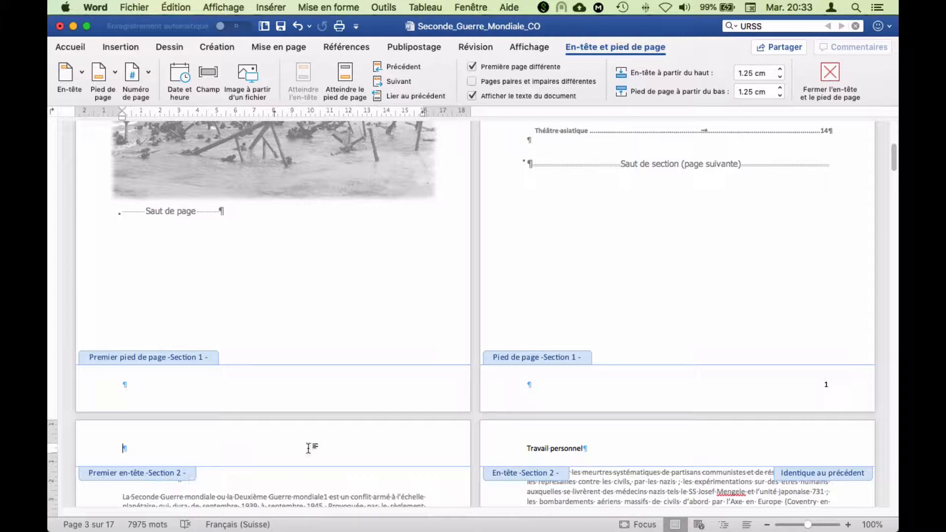
scroll(490, 296, up, 1)
scroll(483, 309, up, 15)
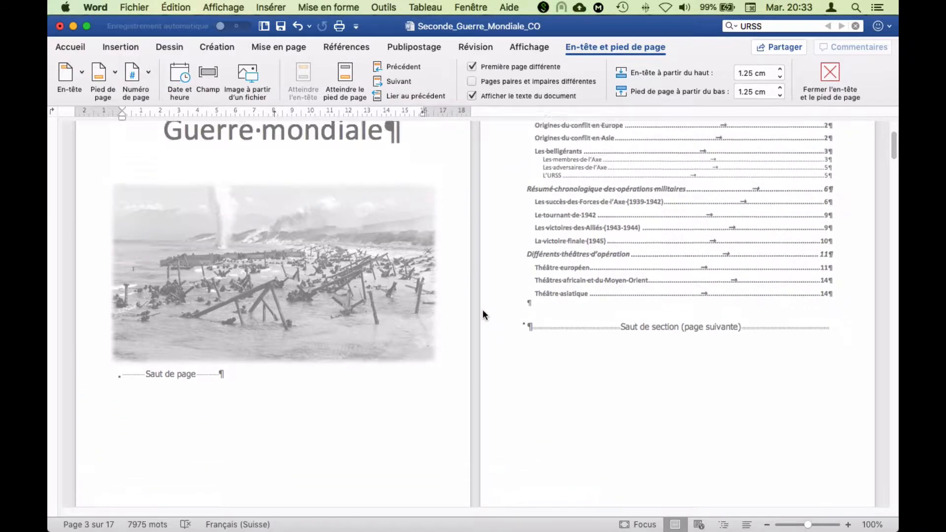
scroll(483, 310, down, 14)
scroll(482, 313, down, 5)
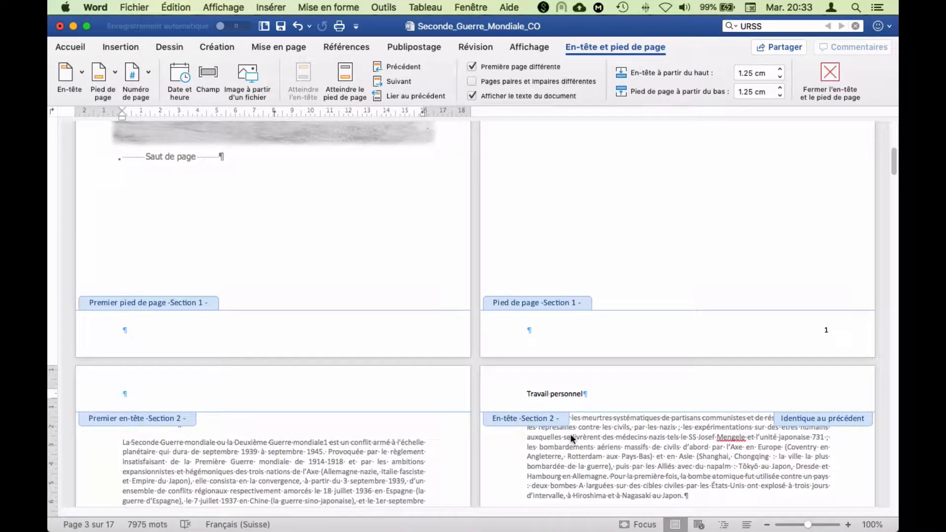
click(472, 67)
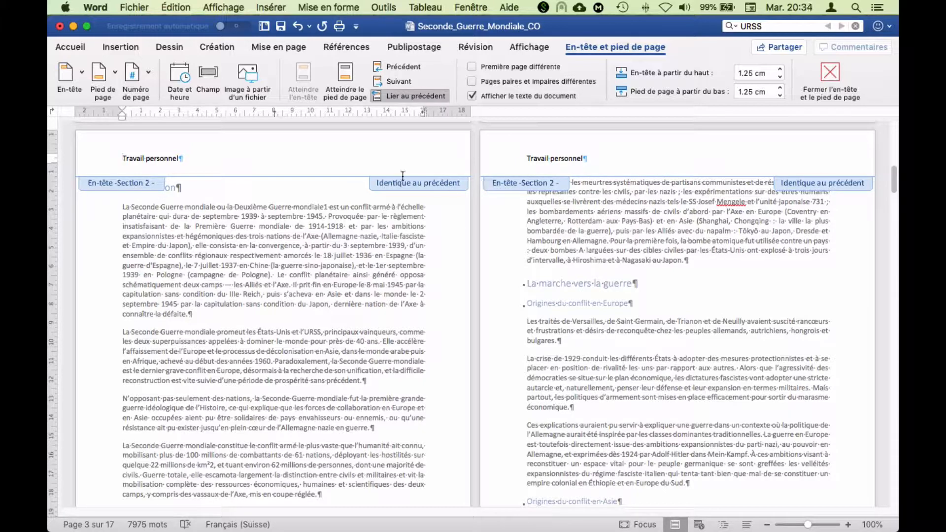
- Unlink the Section 2 header from the previous section's header
scroll(393, 179, up, 3)
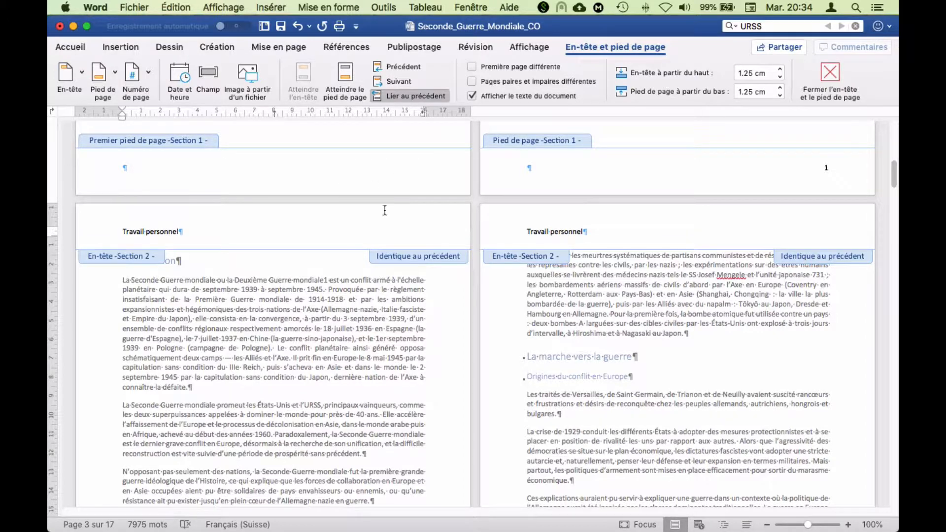
scroll(384, 210, up, 12)
scroll(384, 208, up, 5)
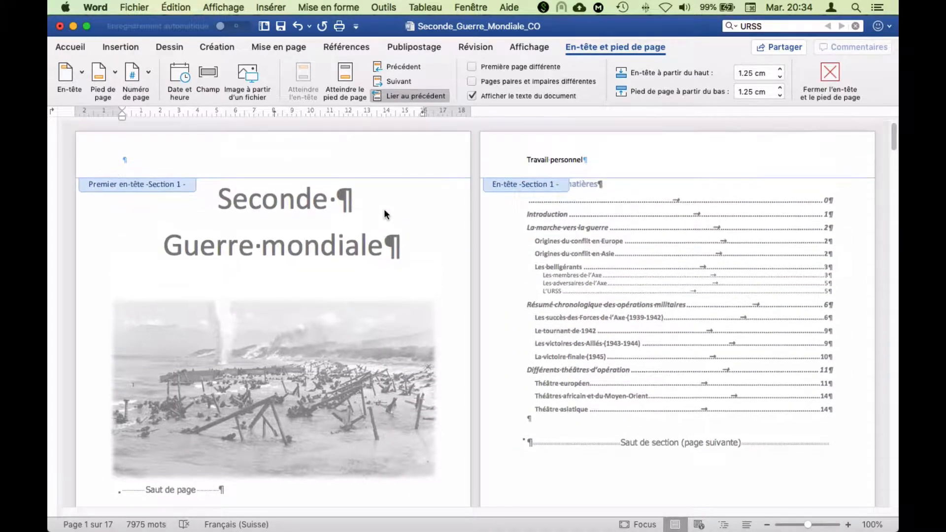
scroll(548, 169, down, 20)
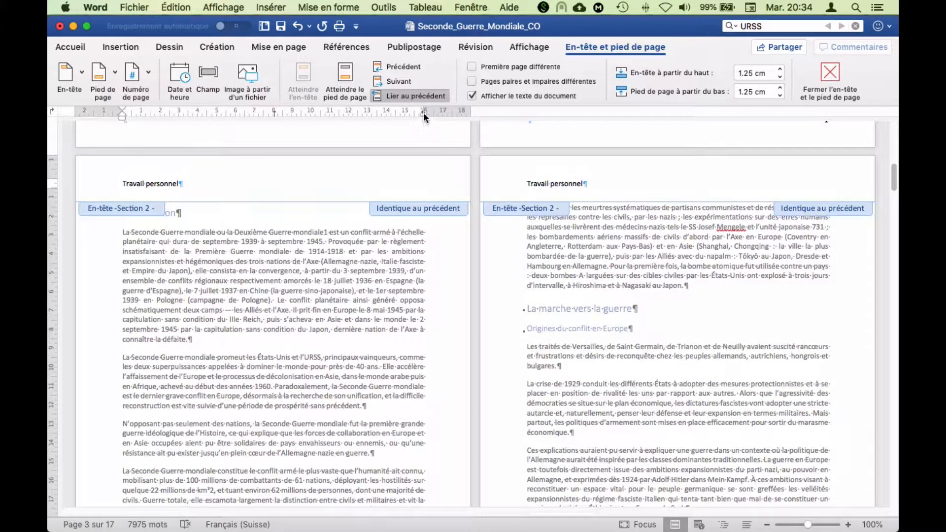
click(397, 95)
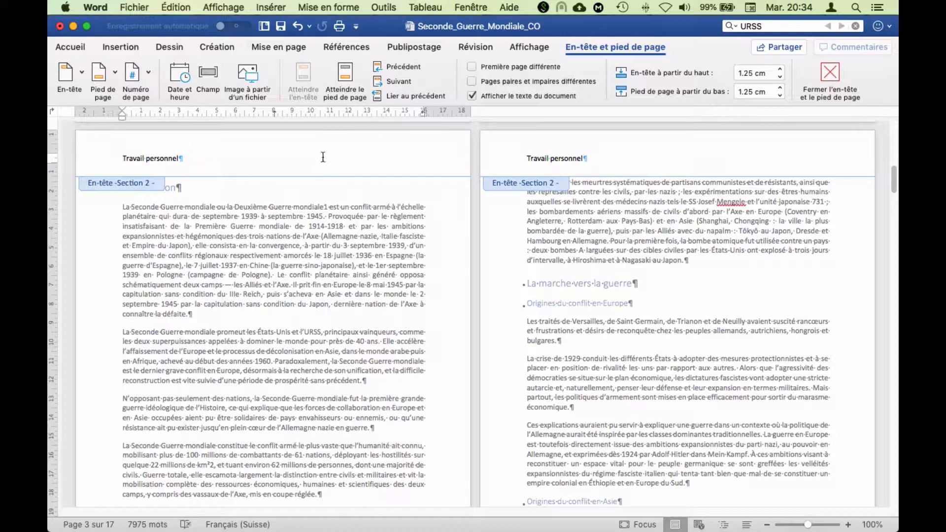
- Replace the Section 1 header text above the table of contents with "Titre totalement différent dans cette partie"
scroll(450, 162, up, 3)
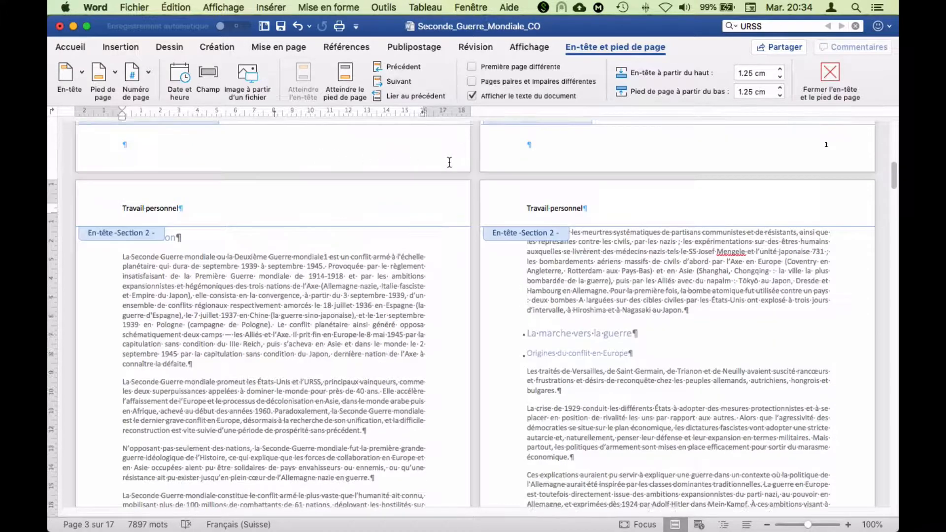
scroll(499, 164, up, 15)
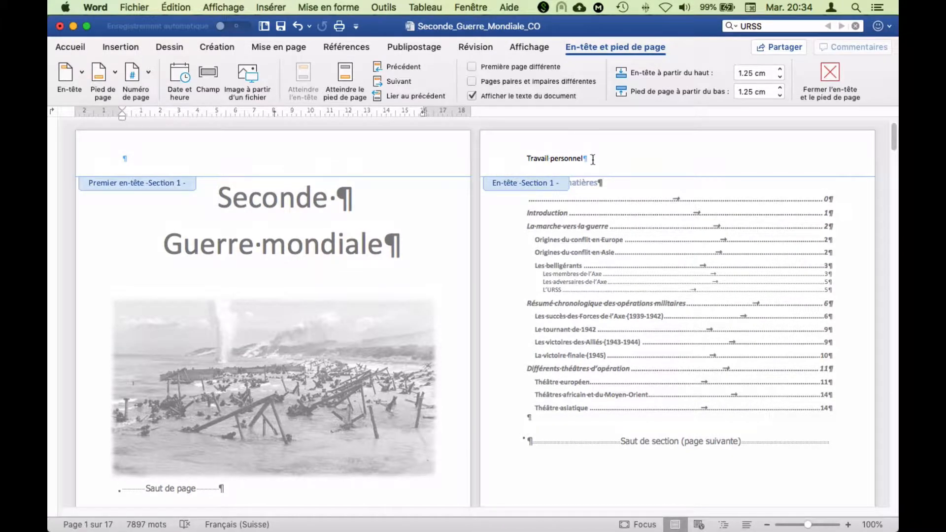
drag(585, 158, 528, 155)
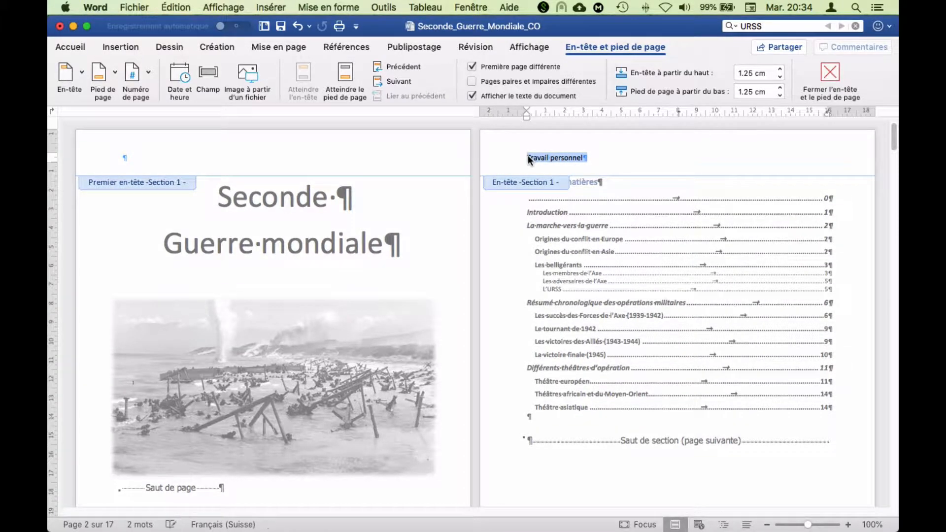
text(Titre totalement différent dans cette partie)
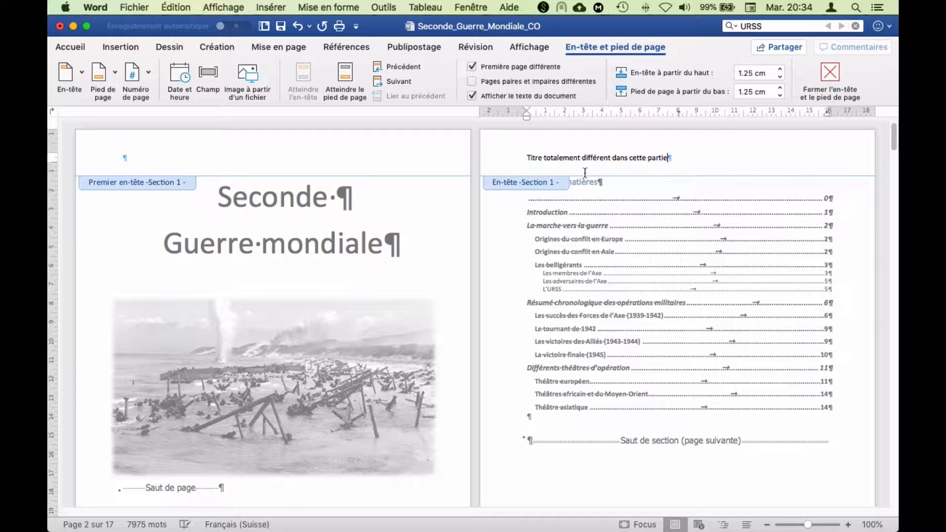
- Unlink the Section 2 footer from the previous section's footer
scroll(608, 256, down, 10)
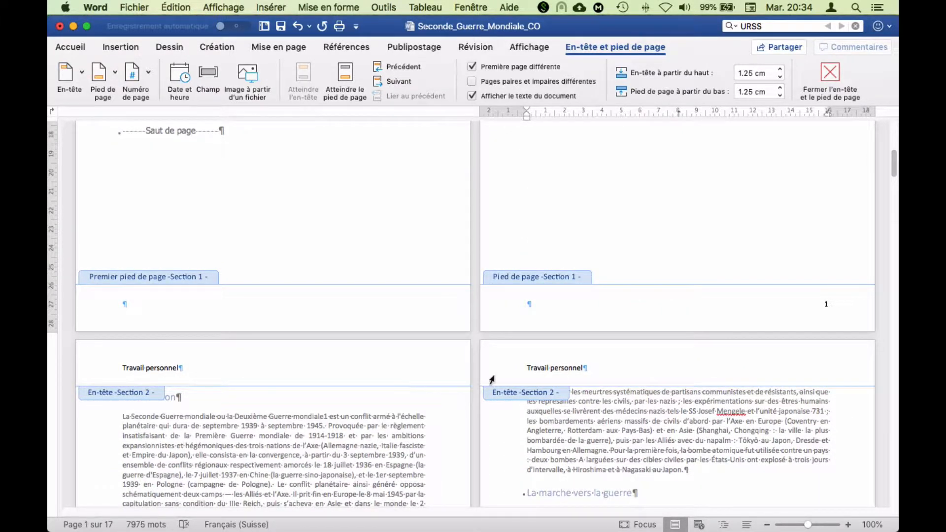
scroll(503, 375, down, 1)
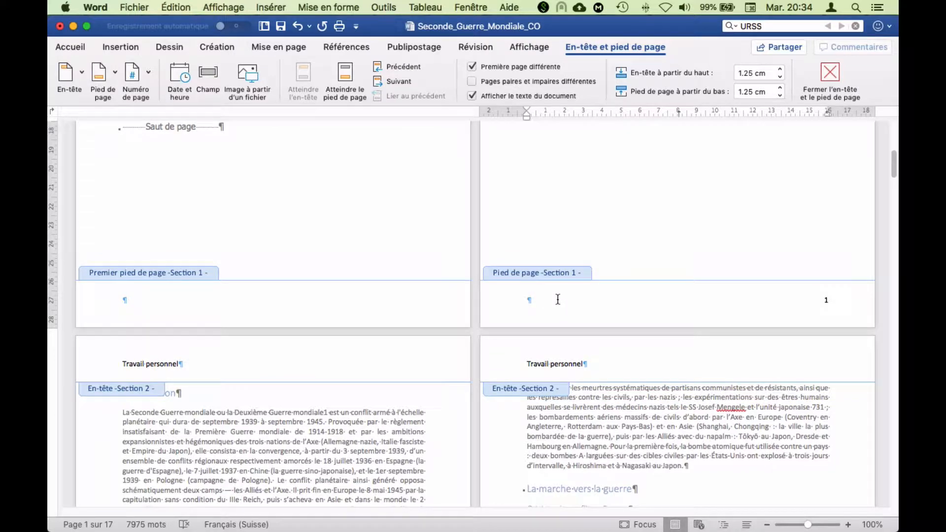
scroll(558, 302, down, 5)
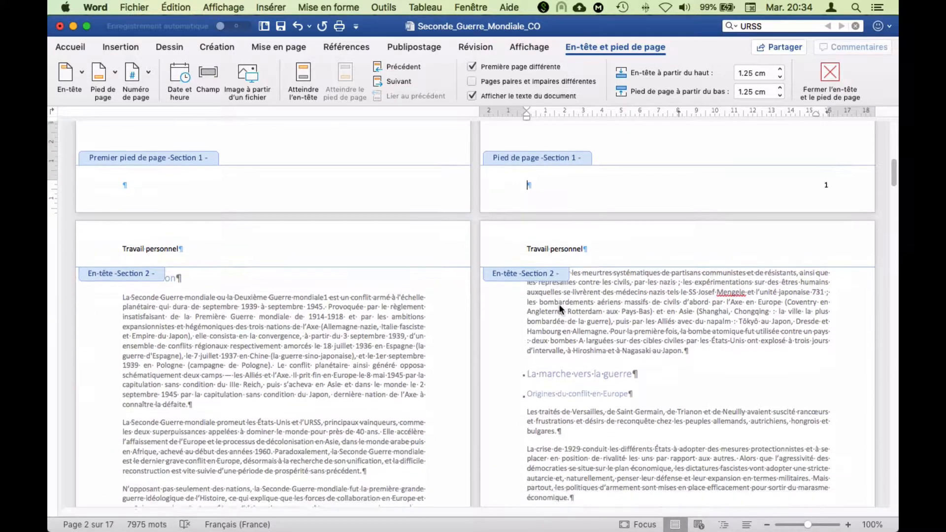
scroll(551, 331, down, 6)
click(569, 447)
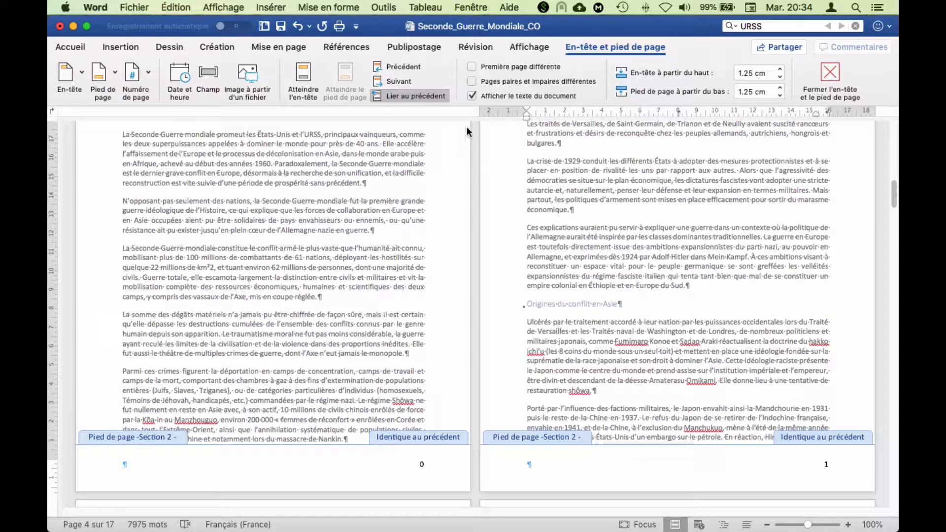
click(407, 95)
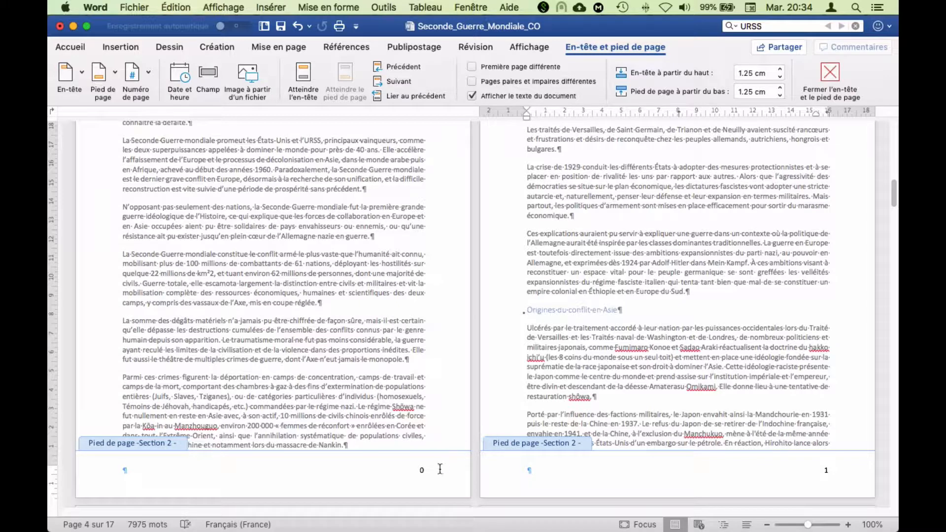
- Set the page numbering of Section 2 to start at 1 in the page number format
click(422, 470)
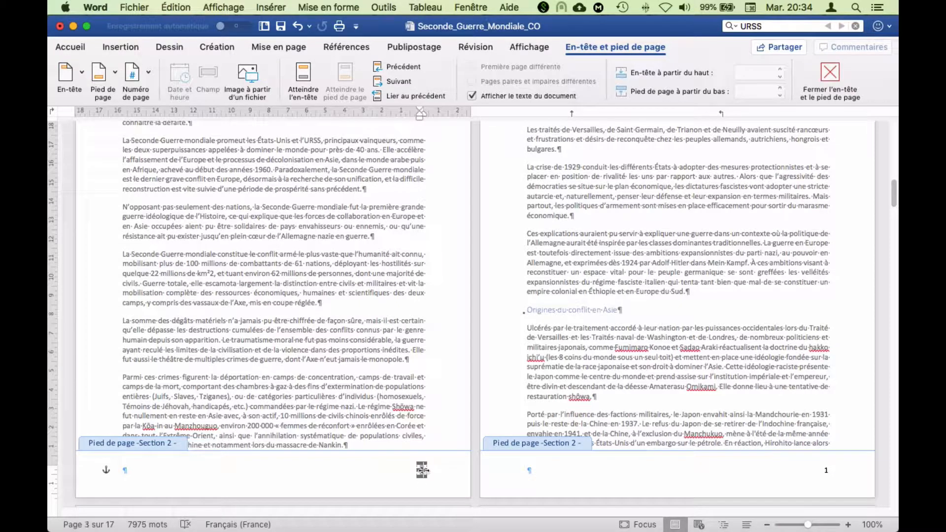
click(143, 82)
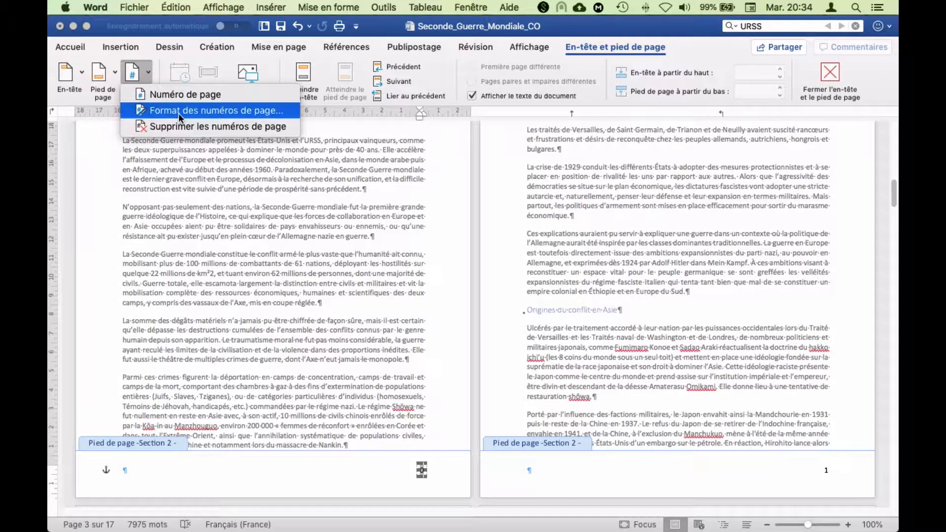
click(183, 115)
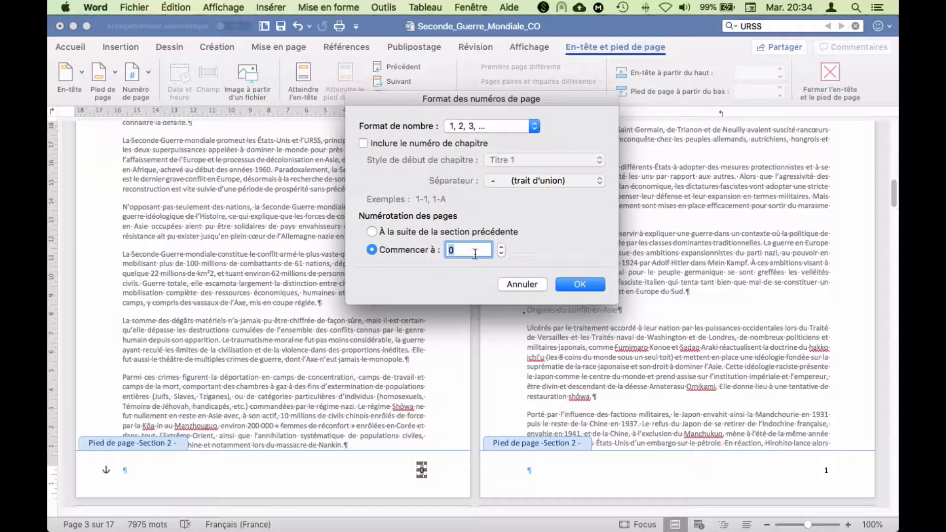
click(502, 248)
click(581, 285)
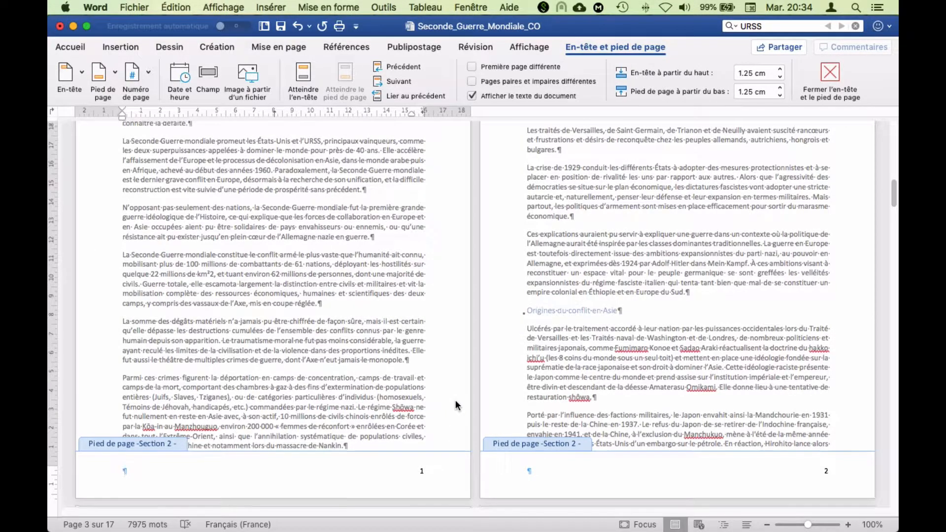
- Delete the page number from the Section 1 footer below the table of contents and close header and footer editing
scroll(453, 401, up, 15)
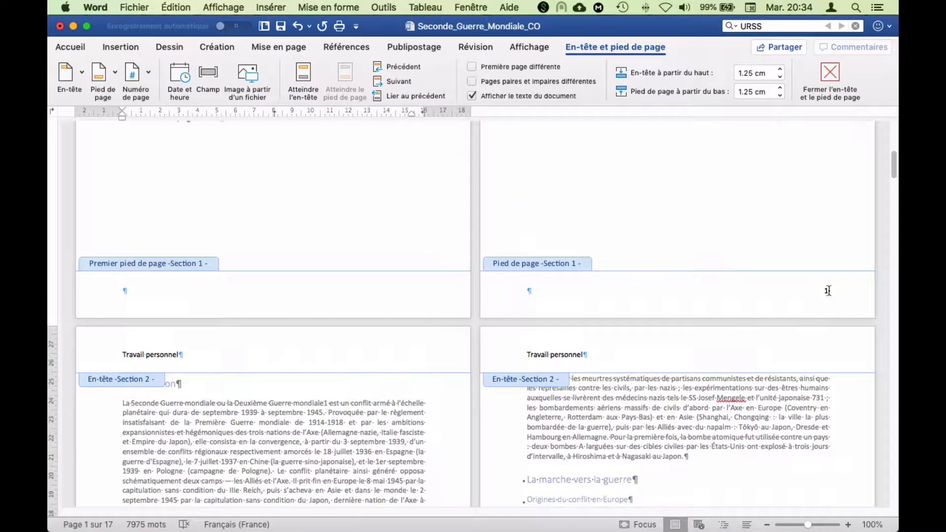
click(828, 291)
double_click(830, 293)
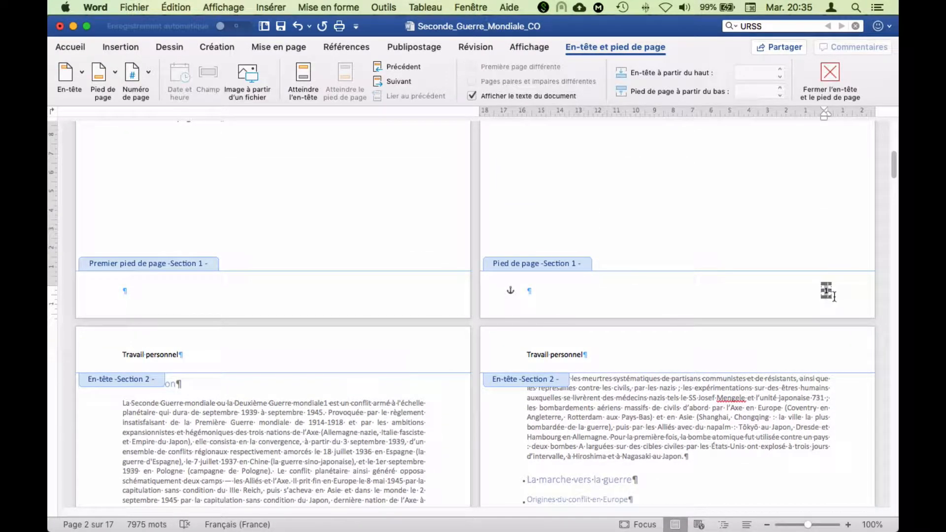
click(835, 296)
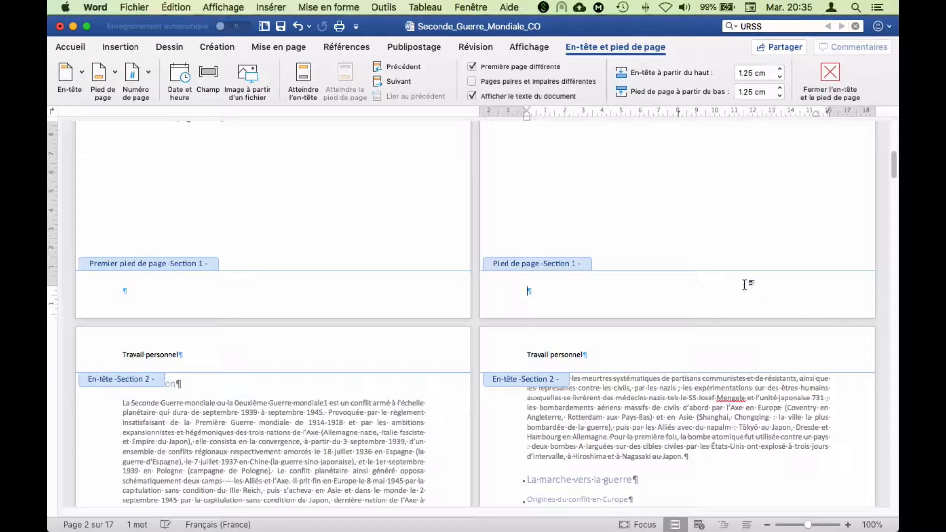
scroll(744, 284, down, 10)
scroll(744, 283, down, 8)
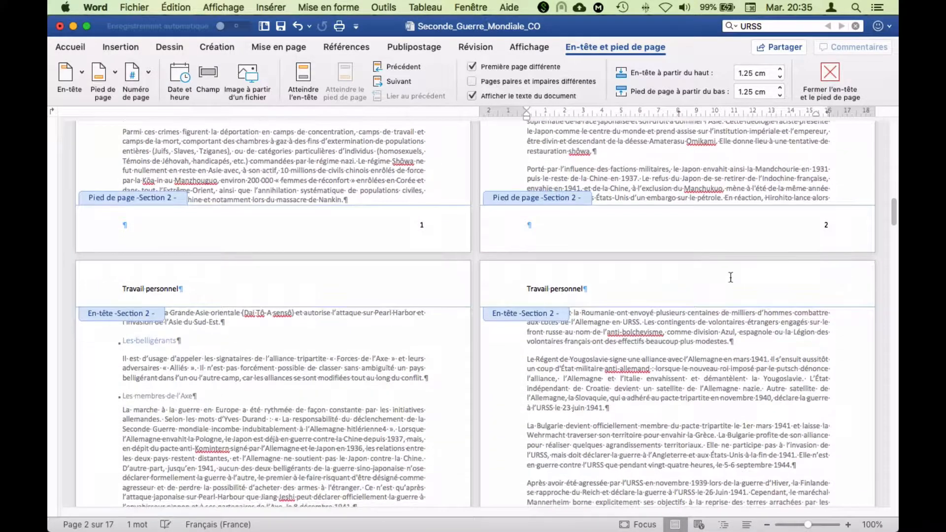
scroll(754, 320, up, 6)
click(831, 74)
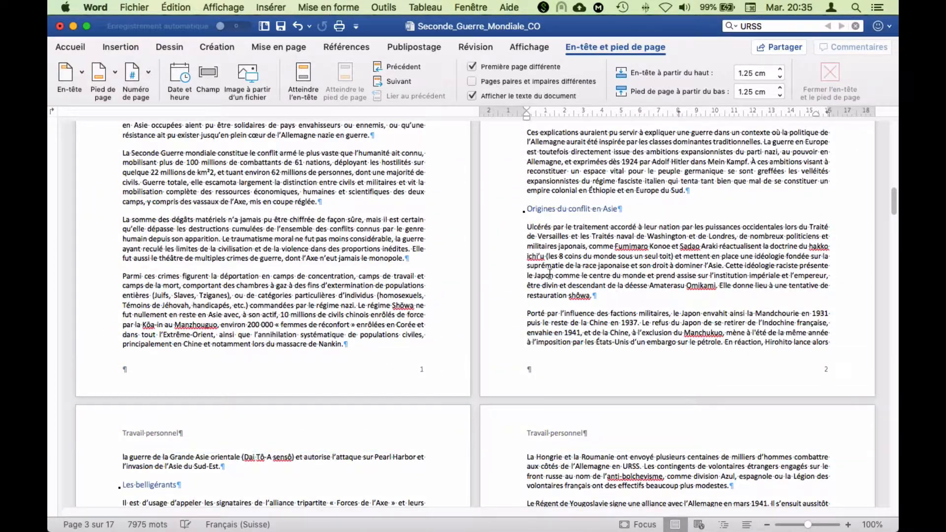
- Insert a next-page section break in the empty paragraph at the very end of the document
scroll(526, 273, up, 10)
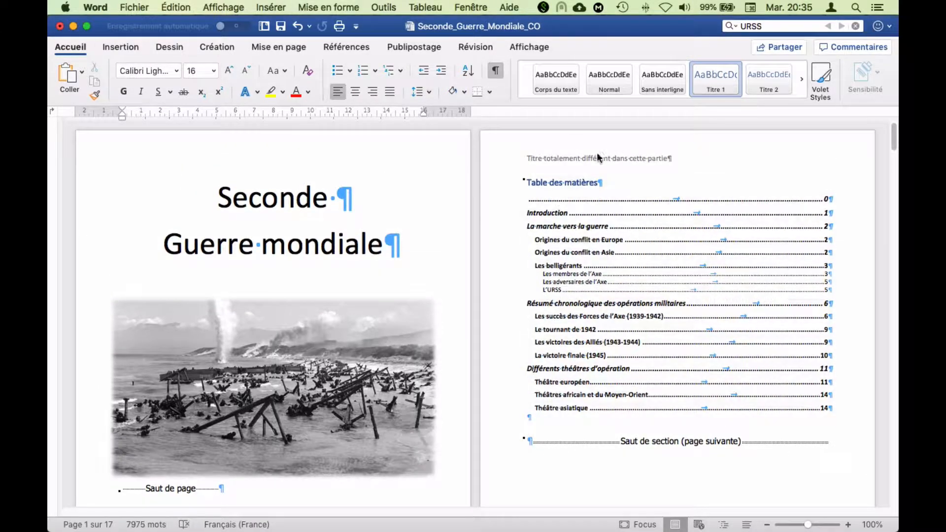
scroll(597, 157, down, 15)
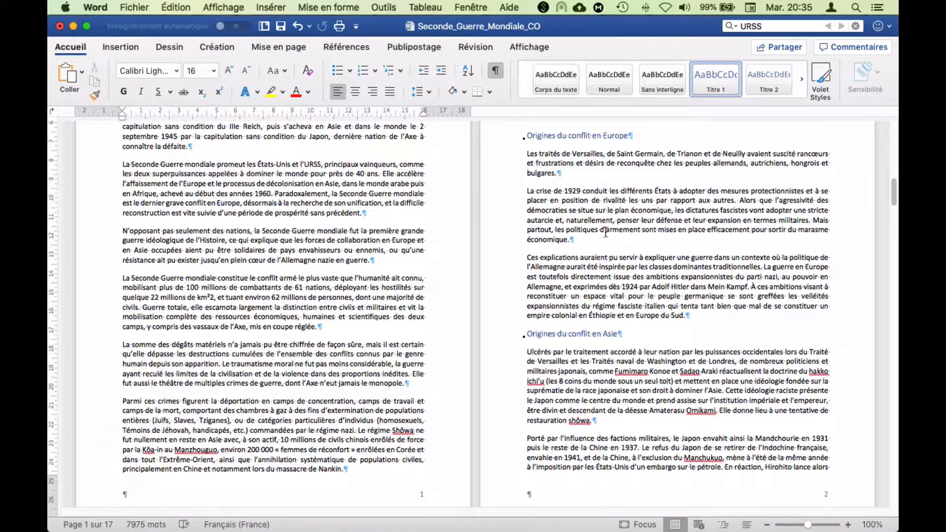
scroll(605, 232, down, 15)
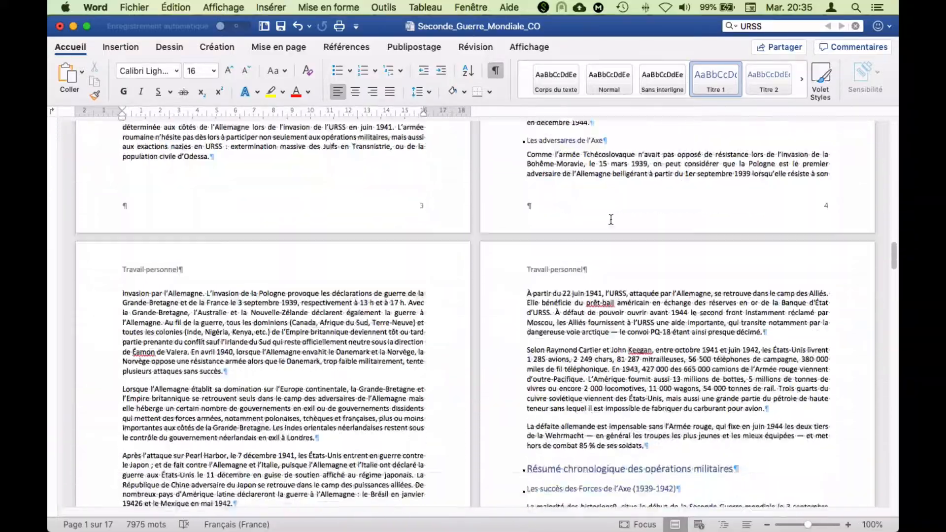
scroll(611, 219, down, 20)
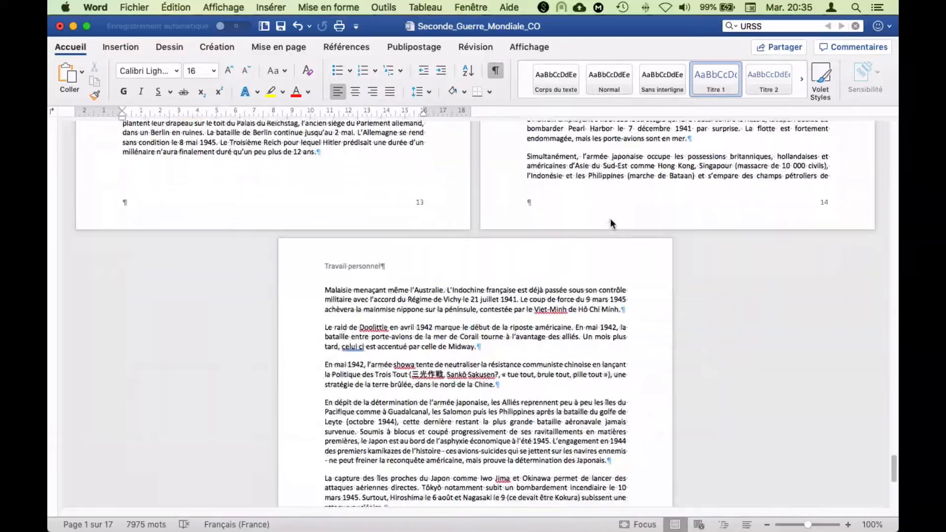
scroll(610, 222, down, 8)
scroll(610, 220, up, 6)
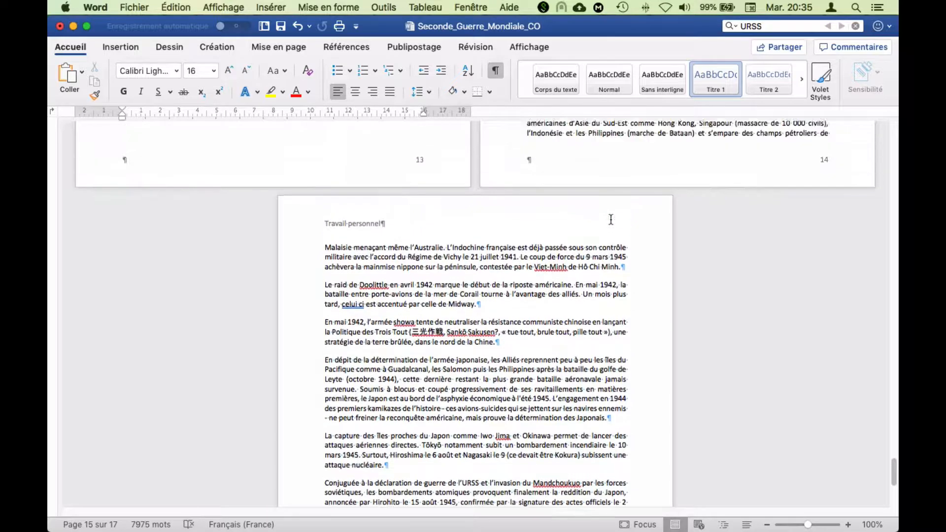
scroll(611, 219, down, 10)
click(345, 276)
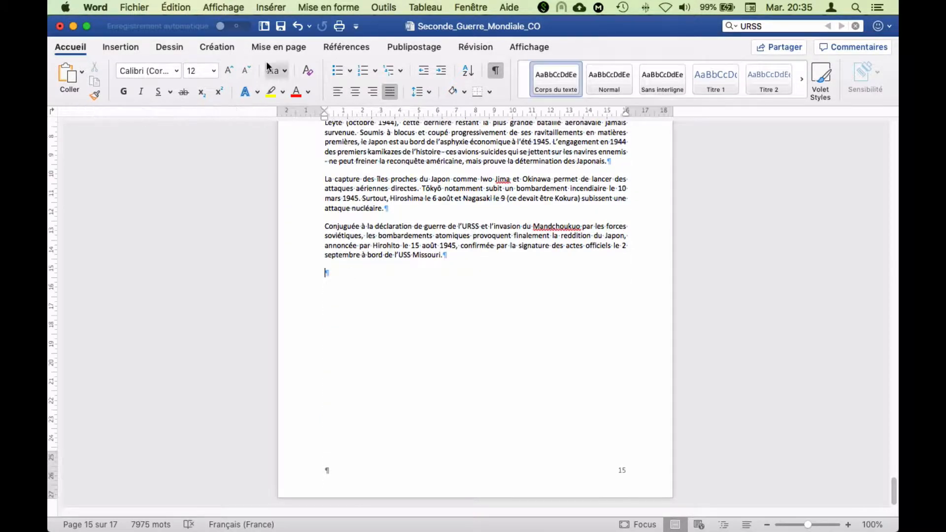
click(257, 47)
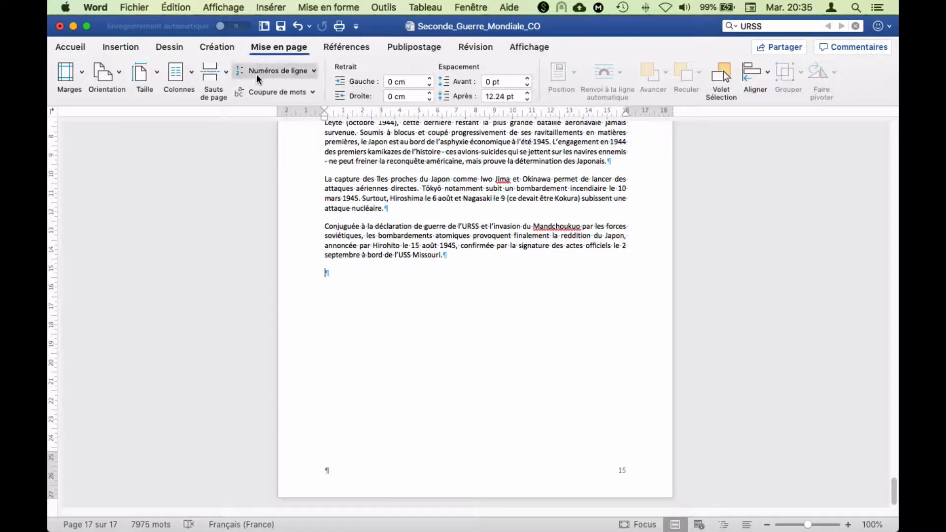
click(213, 77)
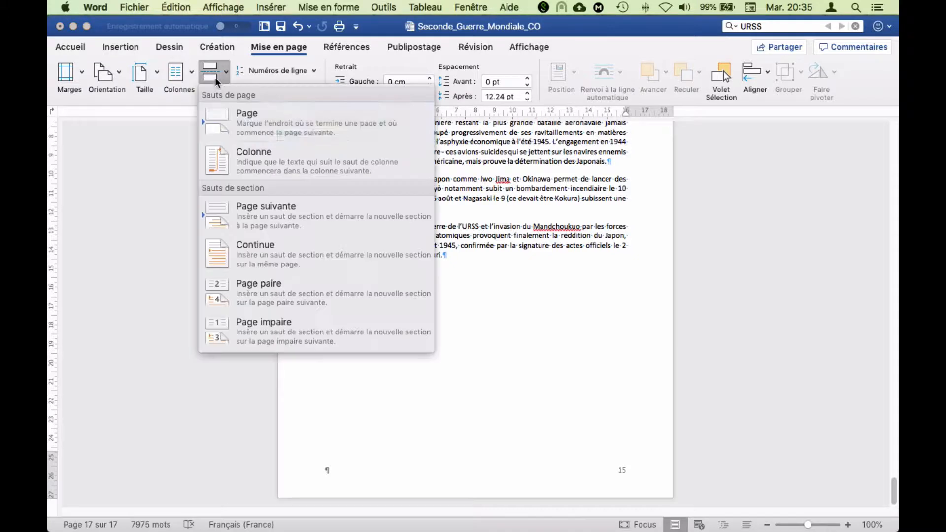
click(270, 216)
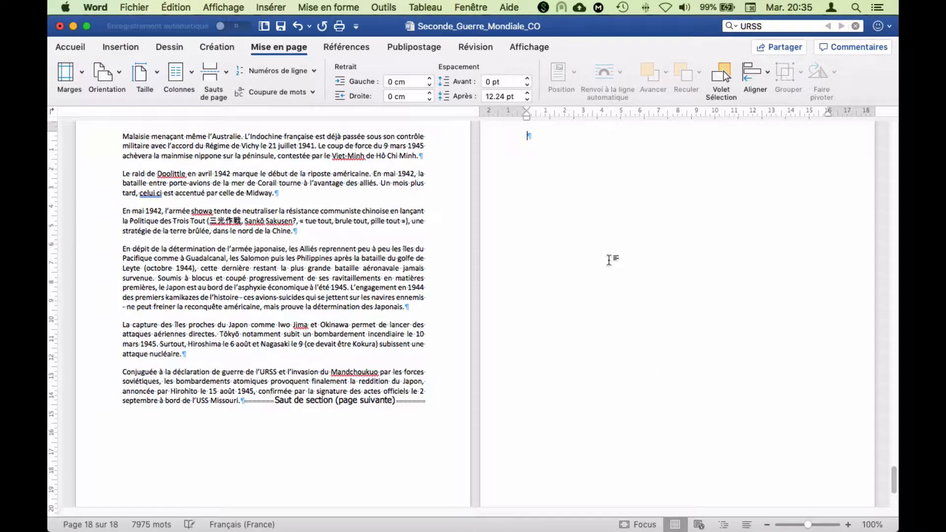
- Unlink the Section 3 header from the previous section and delete its "Travail personnel" text
scroll(611, 257, up, 3)
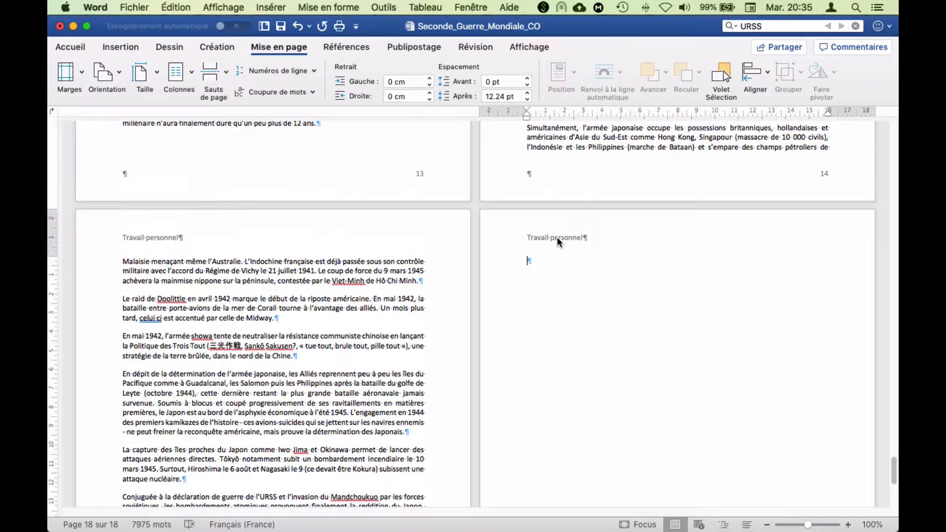
double_click(556, 236)
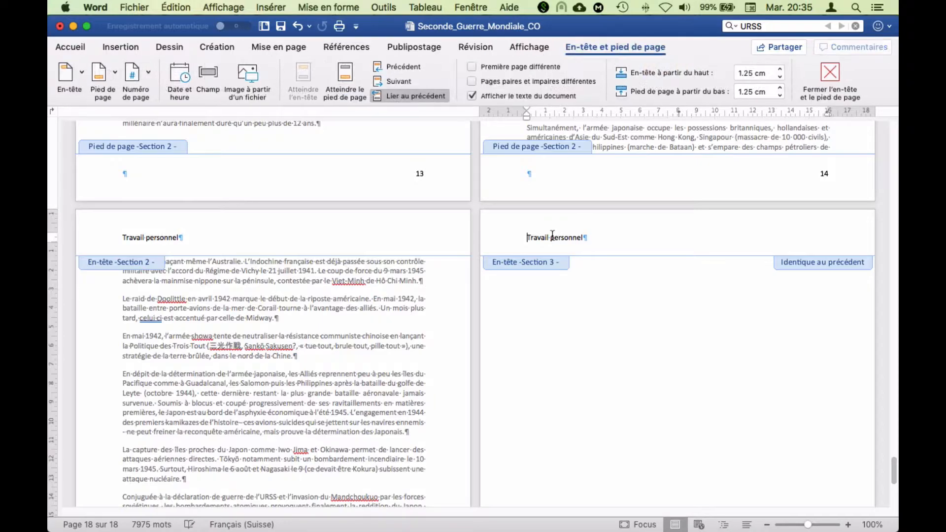
click(419, 97)
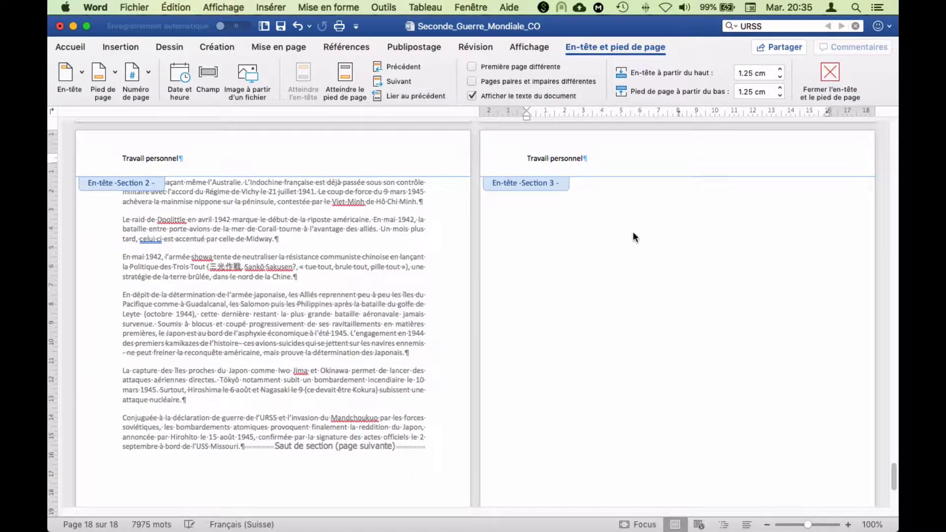
double_click(550, 162)
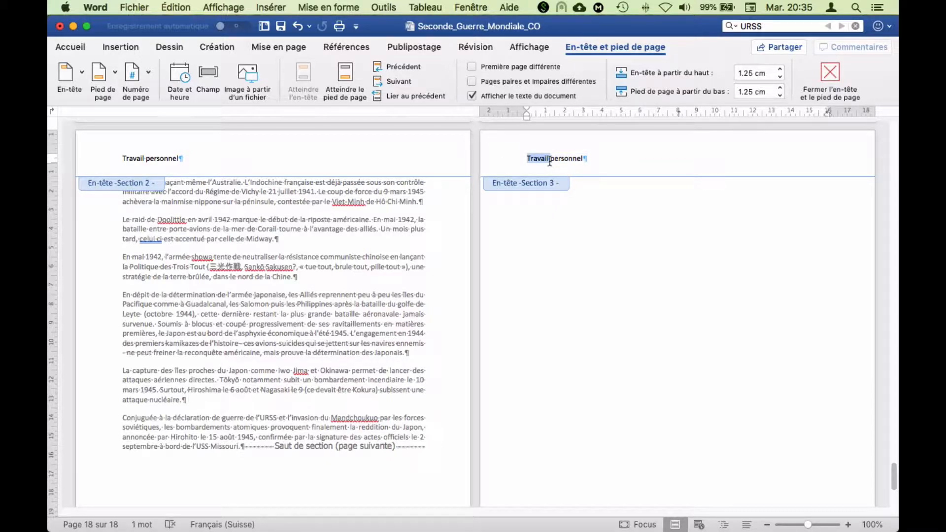
triple_click(550, 161)
key(BackSpace)
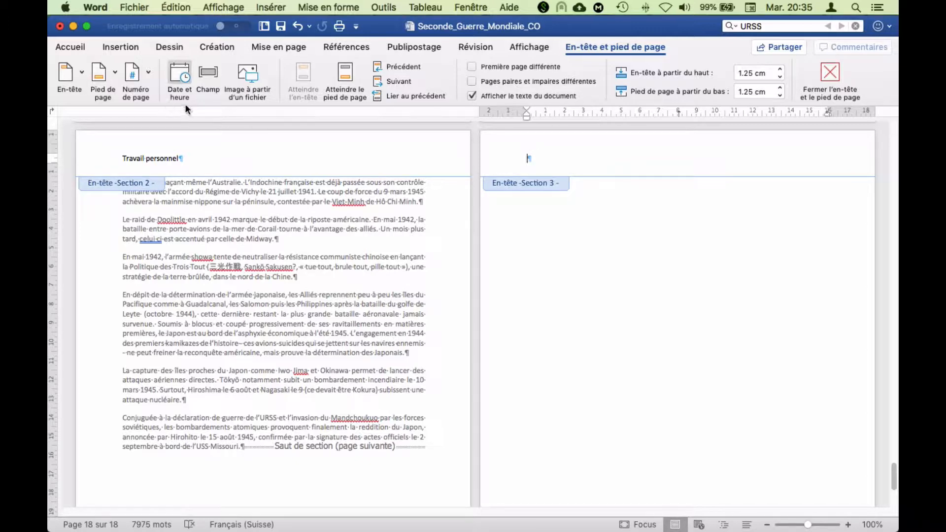
- Set the page orientation of Section 3 to landscape (Paysage)
click(274, 48)
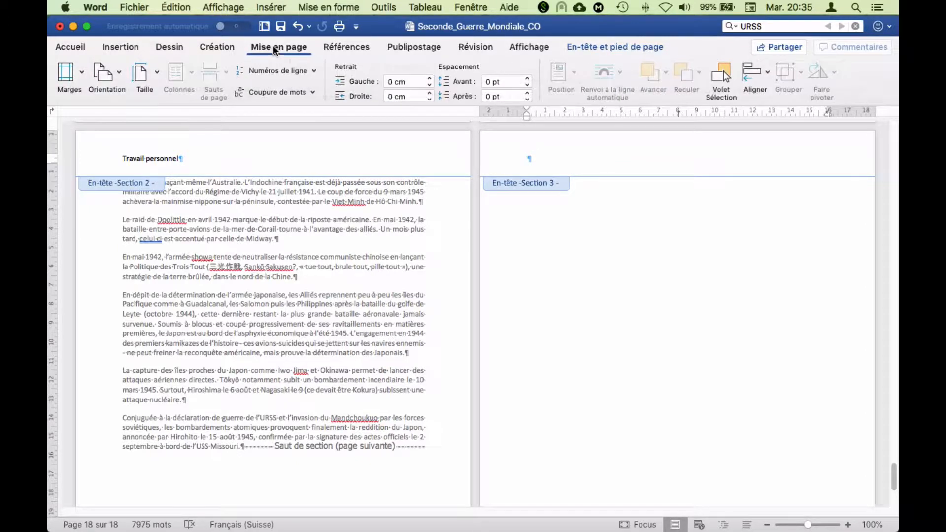
click(113, 80)
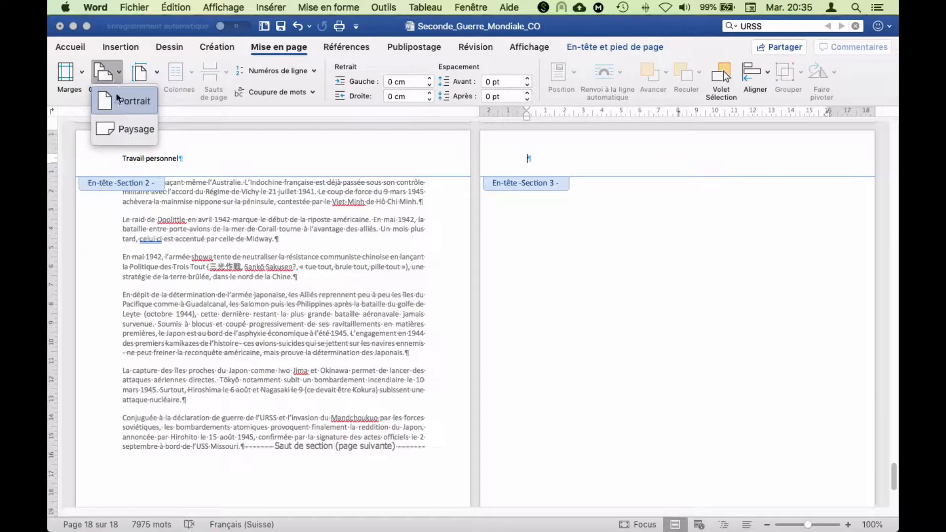
click(143, 134)
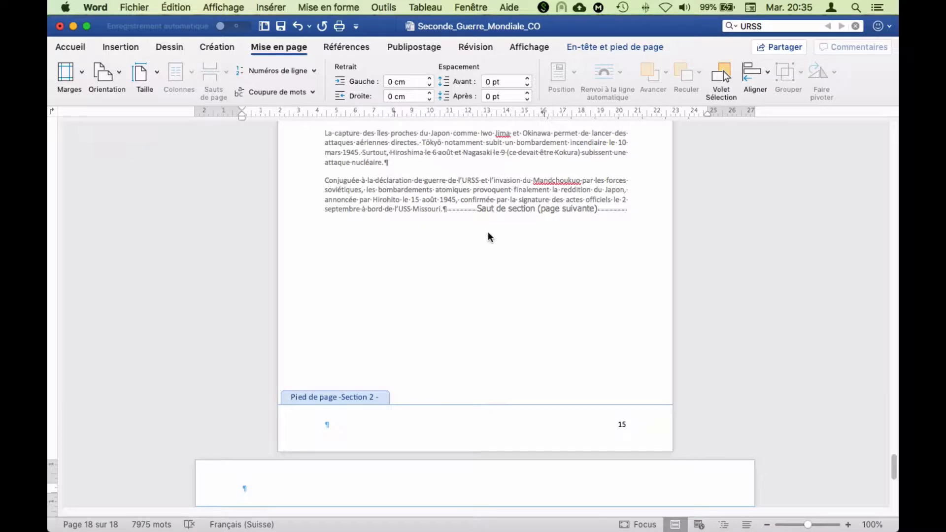
- Unlink the Section 3 footer from the previous section and delete its page number
scroll(484, 242, down, 10)
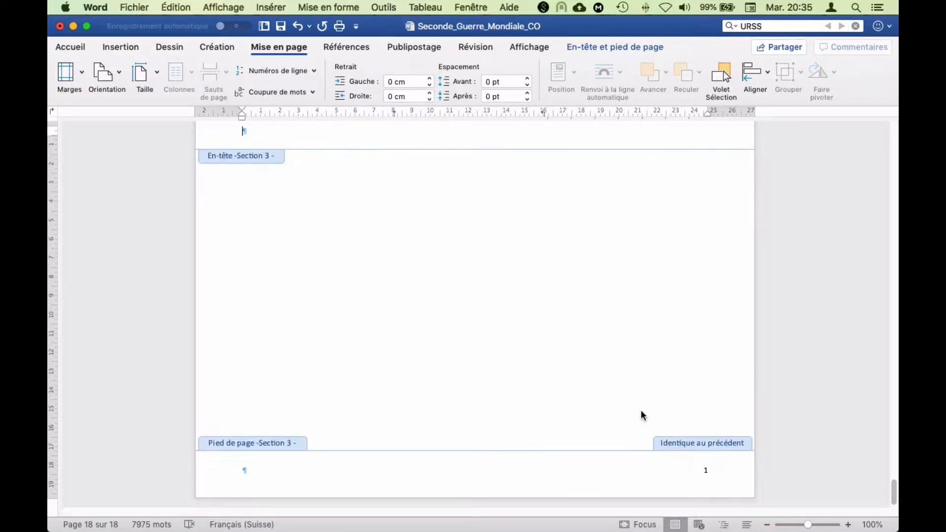
click(705, 470)
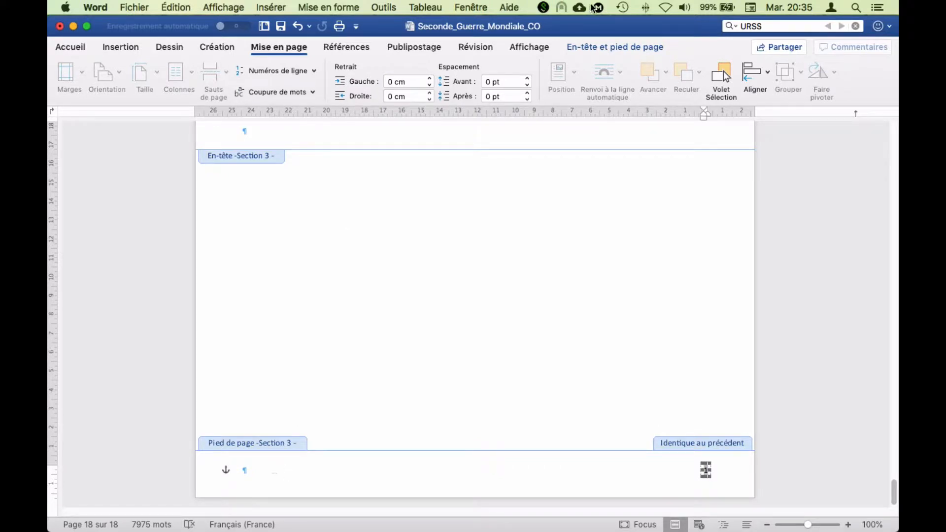
click(602, 46)
click(380, 95)
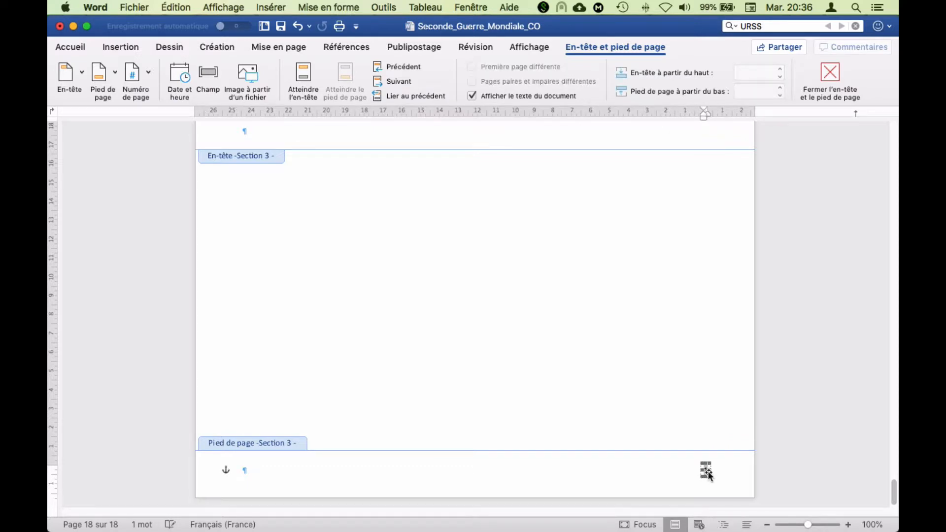
scroll(569, 455, up, 10)
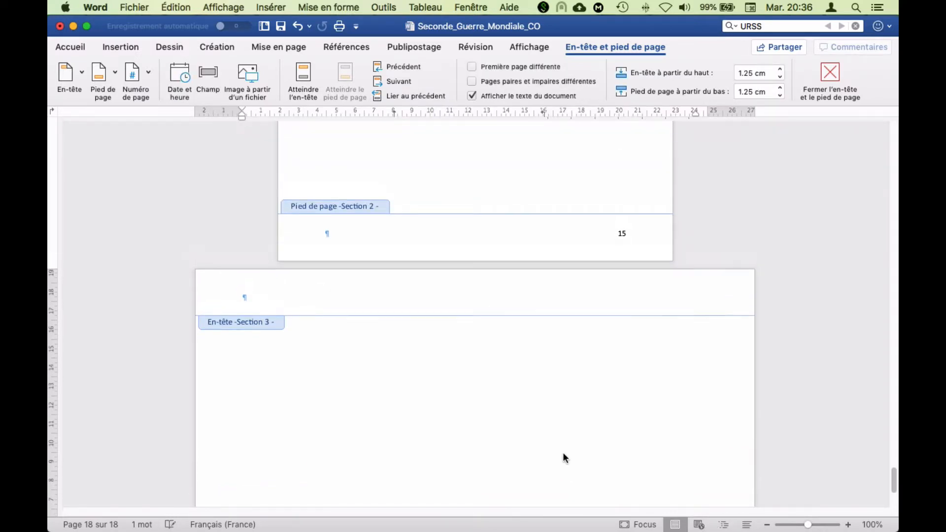
scroll(564, 454, up, 10)
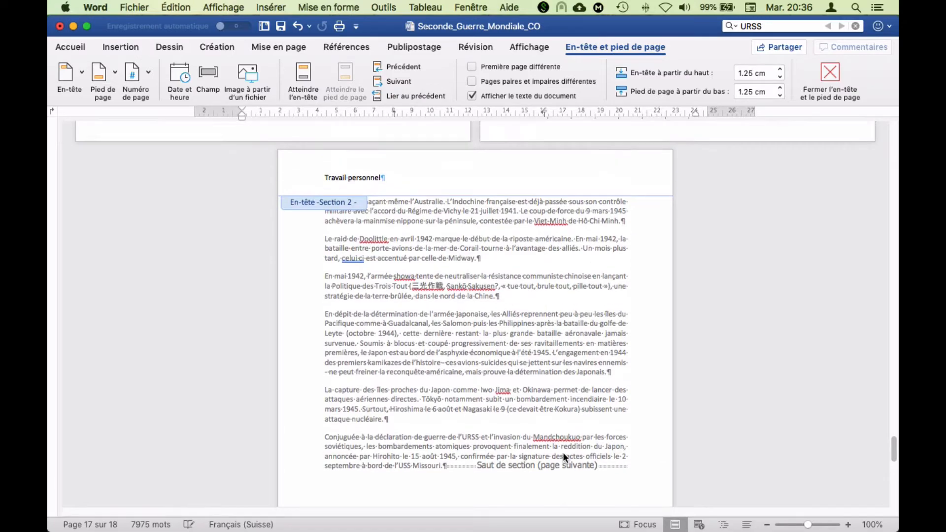
scroll(563, 453, up, 12)
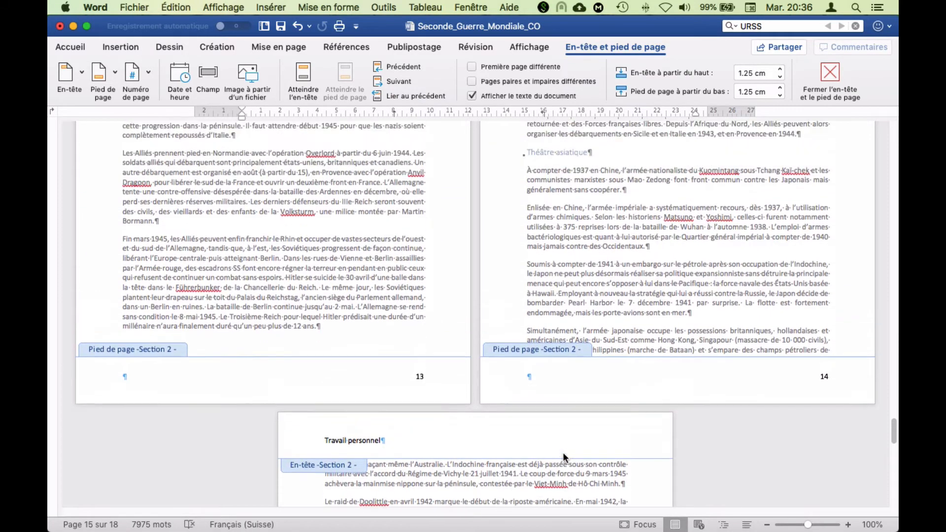
scroll(562, 453, up, 20)
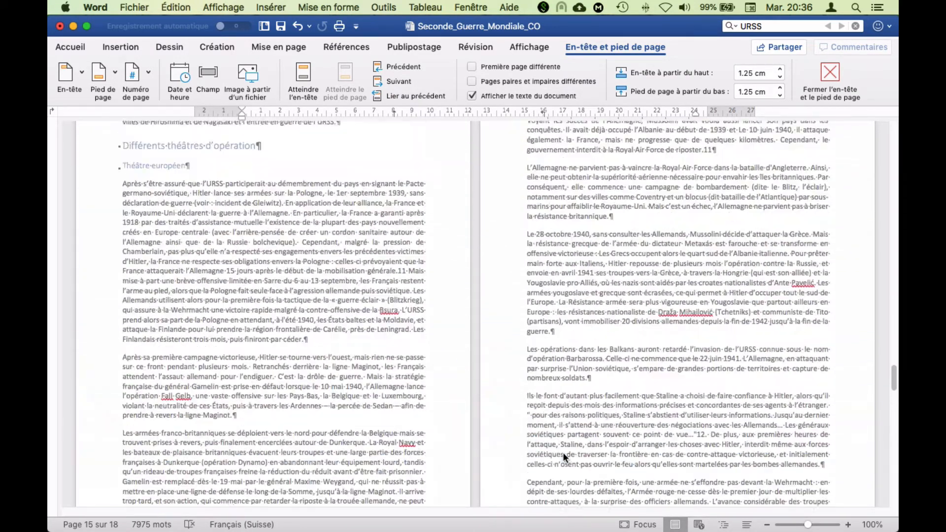